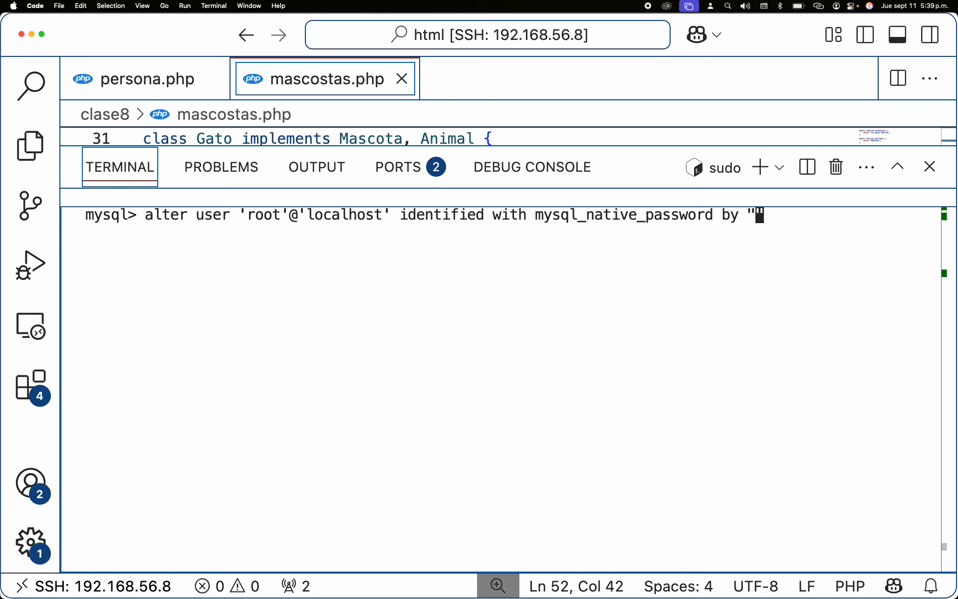
Step: Finish the ALTER USER statement setting root's mysql_native_password to the new password, and run it
key("Left")
key("Left")
key("Left")
key("Left")
key("Left")
key("Left")
key("Left")
key("Left")
key("Left")
key("Left")
key("Left")
key("Left")
key("Left")
key("Left")
key("Left")
key("Left")
key("Left")
key("Left")
key("Left")
key("Left")
key("Left")
key("Left")
key("Left")
key("Left")
key("Left")
key("Left")
key("Left")
key("Left")
key("Left")
key("Left")
key("Left")
key("Left")
key("Left")
key("Left")
key("Left")
key("Left")
key("Left")
key("Left")
key("Left")
key("Left")
key("Left")
key("Left")
key("Left")
key("Left")
key("Left")
key("Left")
key("Left")
key("Left")
key("Left")
key("Left")
key("Left")
key("Left")
key("Left")
key("Left")
key("Left")
key("Left")
key("Left")
key("Left")
key("Left")
key("Left")
key("Left")
key("Right")
key("Right")
key("Right")
key("Right")
key("Right")
key("Right")
key("Right")
key("Right")
key("Right")
key("Right")
key("Right")
key("Right")
key("Right")
key("Right")
key("Right")
key("Right")
key("Right")
key("Right")
key("Right")
key("Right")
key("Right")
key("Right")
key("Right")
key("Right")
key("Right")
key("Right")
key("Right")
key("Right")
key("Right")
key("Right")
key("Right")
key("Right")
key("Right")
key("Right")
key("Right")
key("Right")
key("Right")
key("Right")
key("Right")
key("Right")
key("Right")
key("Right")
key("Right")
key("Right")
key("Right")
key("Right")
key("Right")
key("Right")
key("Right")
key("Right")
key("Right")
key("Right")
key("Right")
key("Right")
key("Right")
key("Right")
key("Right")
key("Right")
key("Right")
key("Right")
key("Right")
key("Right")
key("Right")
key("Right")
key("Right")
key("Right")
key("Right")
key("Right")
key("Right")
key("Right")
key("Right")
key("Right")
key("Right")
key("Right")
key("Right")
key("Right")
key("Right")
key("Return")
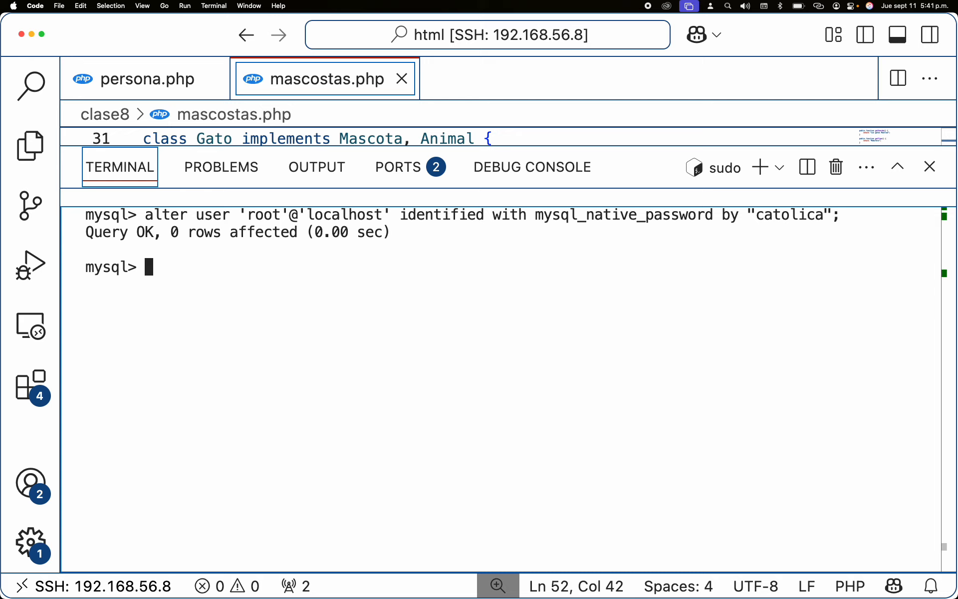
Step: Query all rows of the user table with vertical output and highlight root's authentication string
type("select * from user")
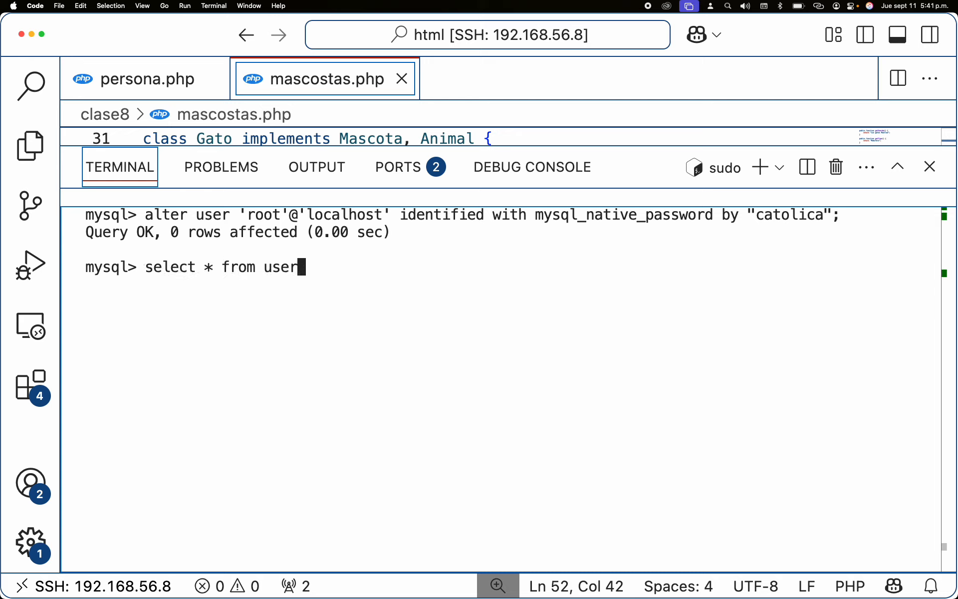
type("\\G")
key("Return")
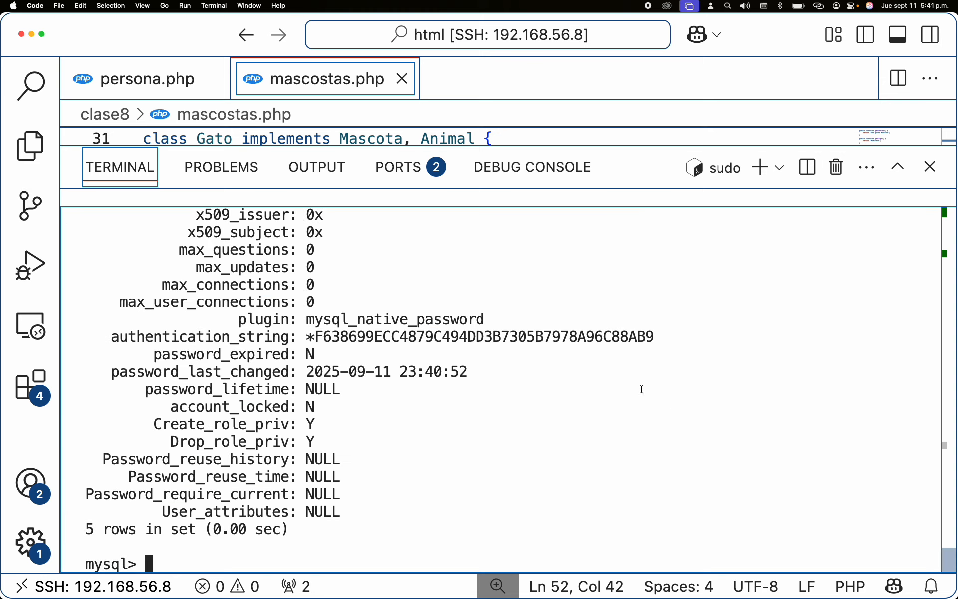
double_click(372, 340)
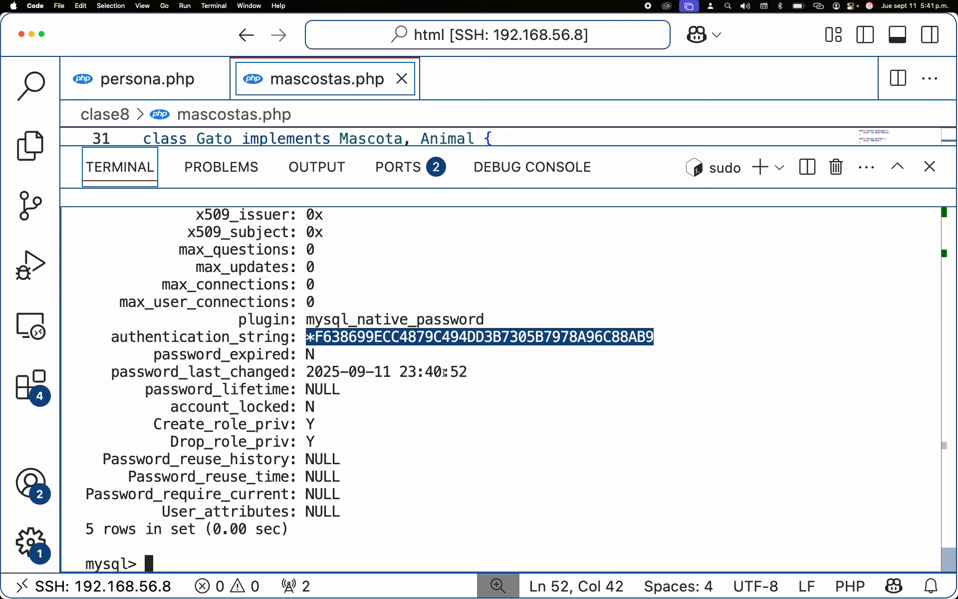
Step: Clear the terminal and run FLUSH PRIVILEGES in the MySQL prompt
key("ctrl+l")
key("Up")
key("Up")
key("Up")
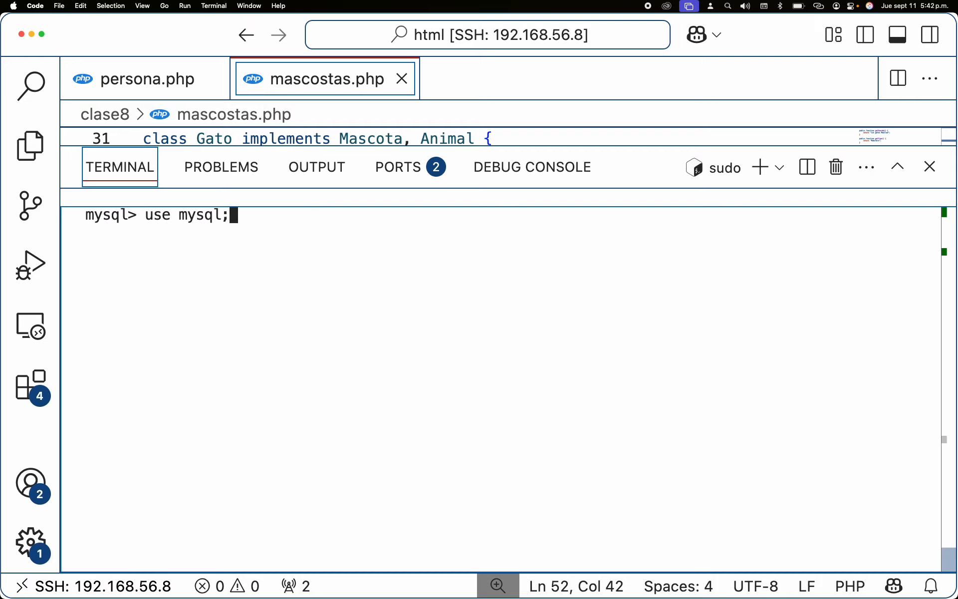
key("Down")
key("Down")
key("Down")
type("flusb")
key("BackSpace")
key("BackSpace")
type("h ")
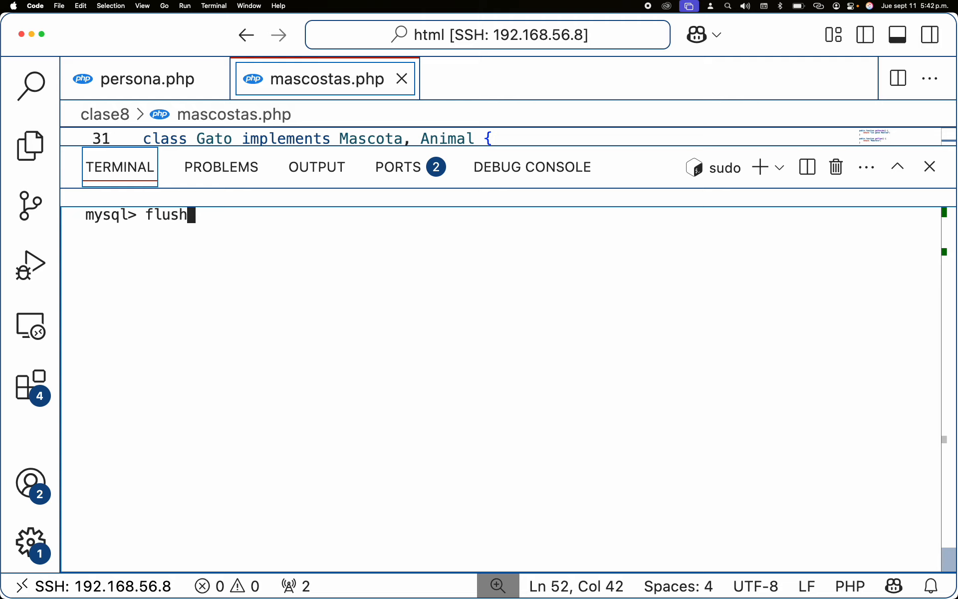
type("privileges")
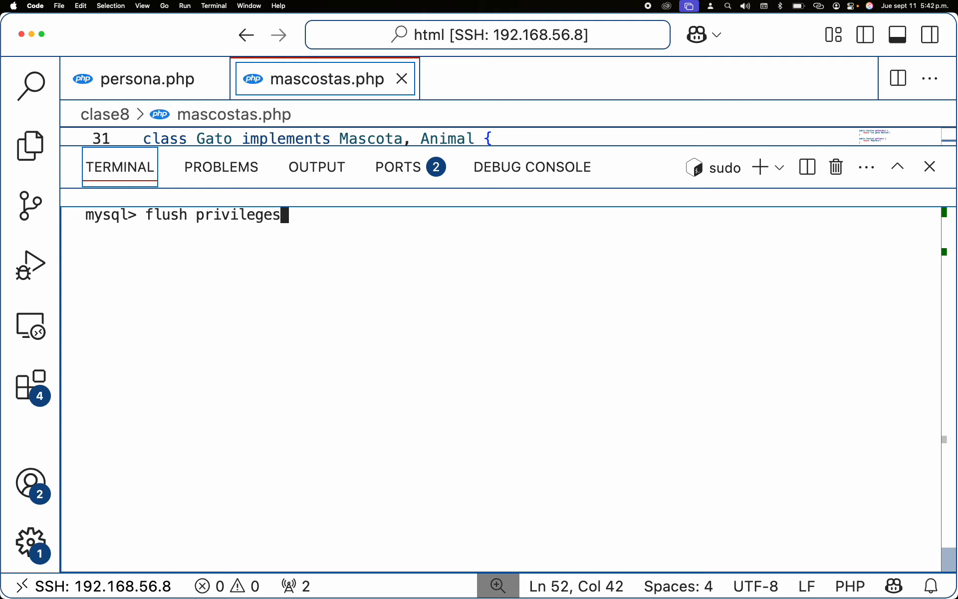
type(";")
key("Return")
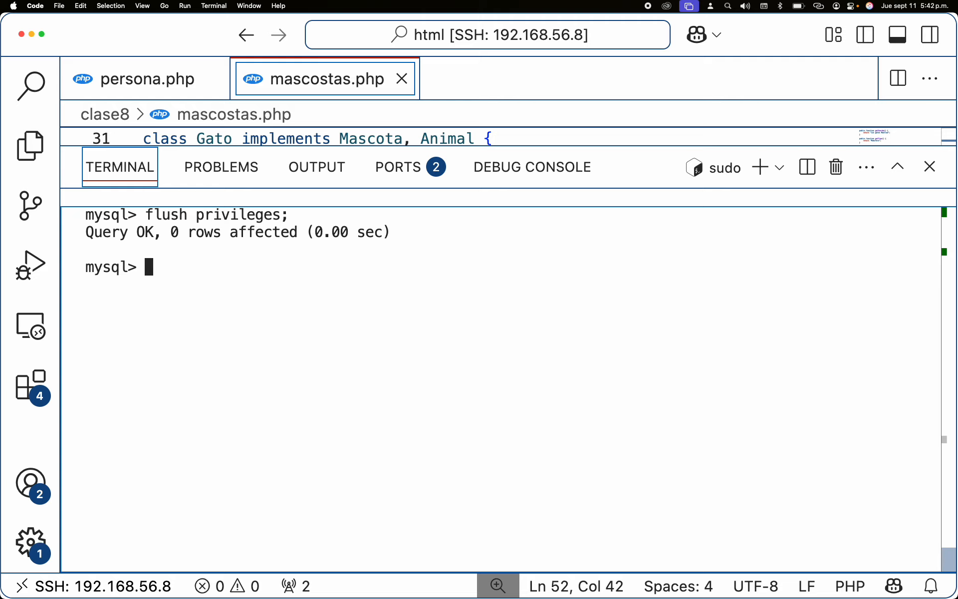
Step: Exit MySQL and try reconnecting with sudo mysql without a password
type("exit")
key("Return")
key("Up")
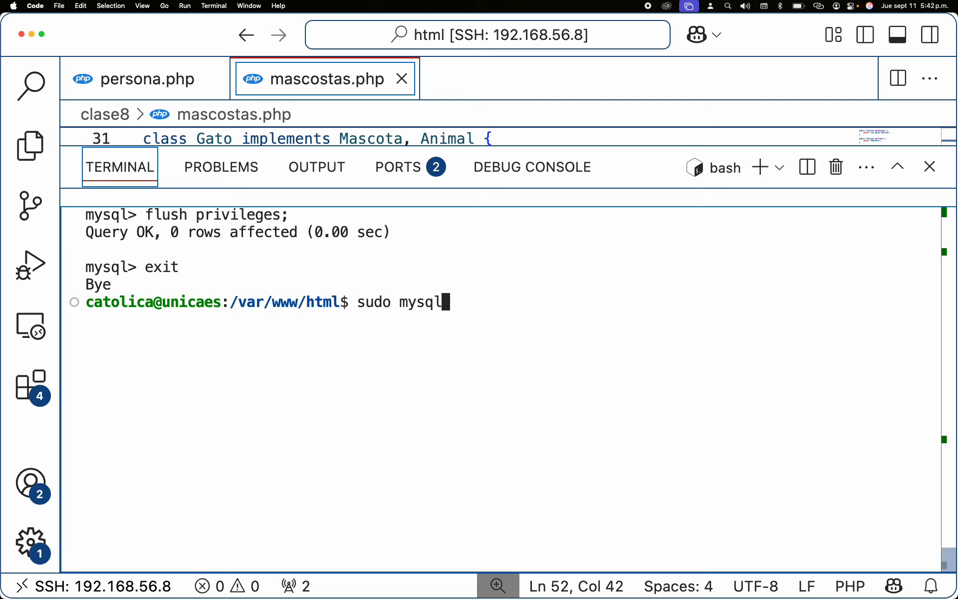
key("Up")
key("Down")
key("Return")
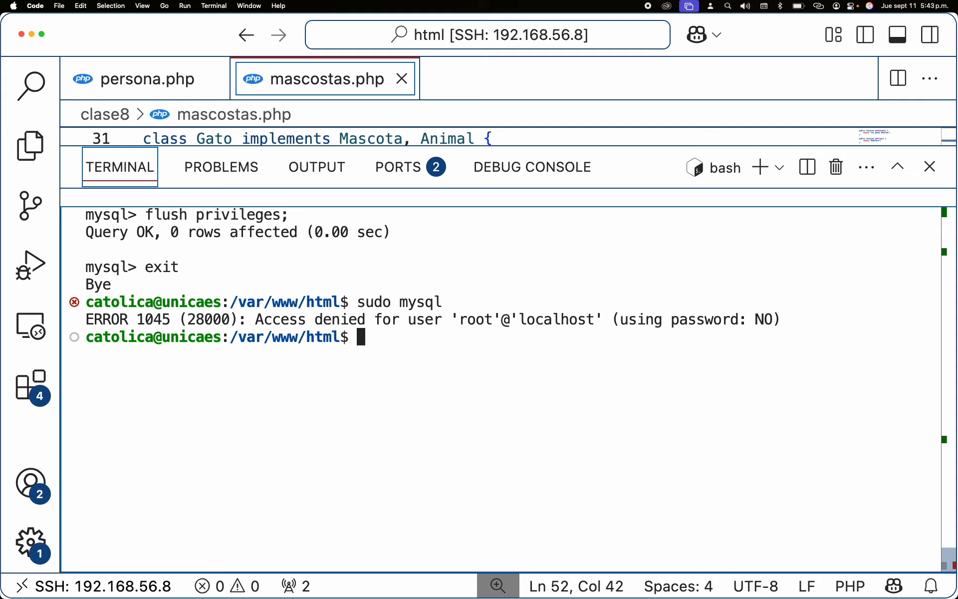
Step: Log in to MySQL as root with the -p option, entering the root password
type("mysql ")
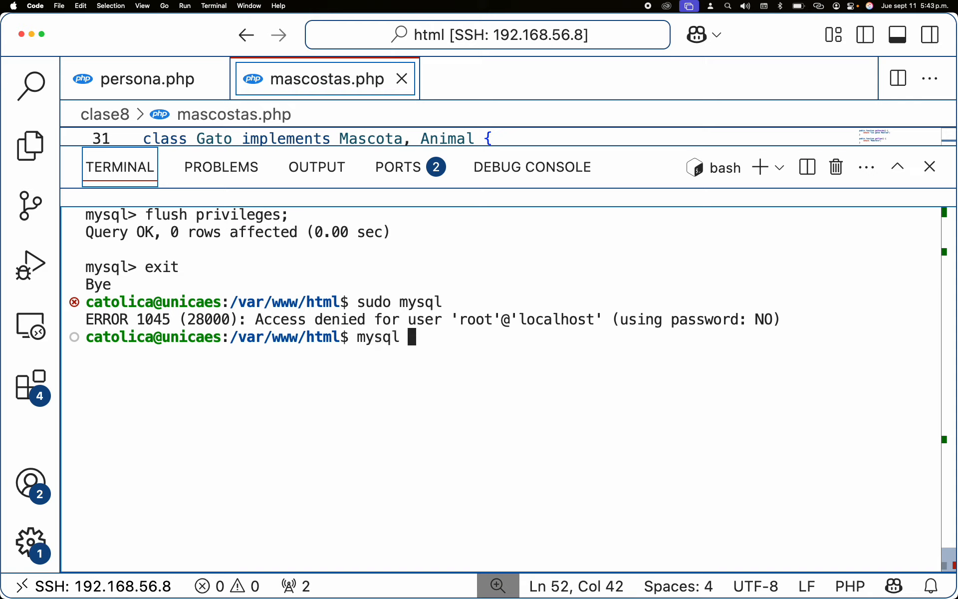
type("-u root ")
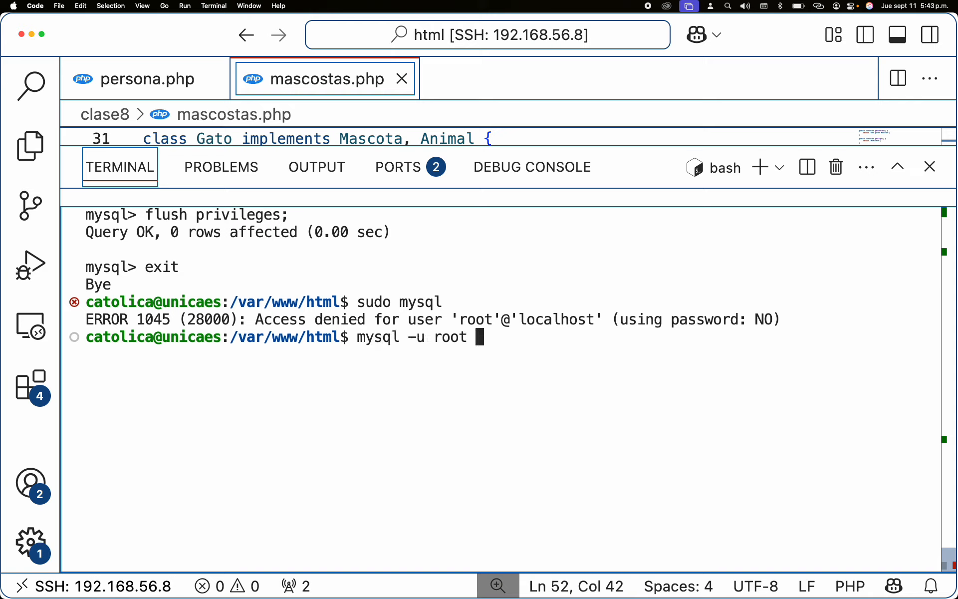
type("-p")
key("Return")
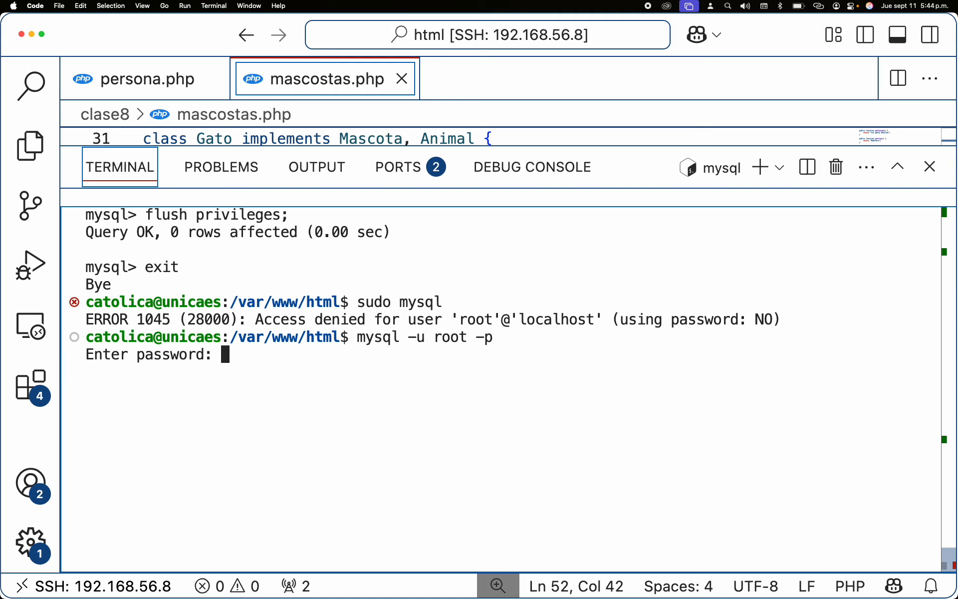
key("Return")
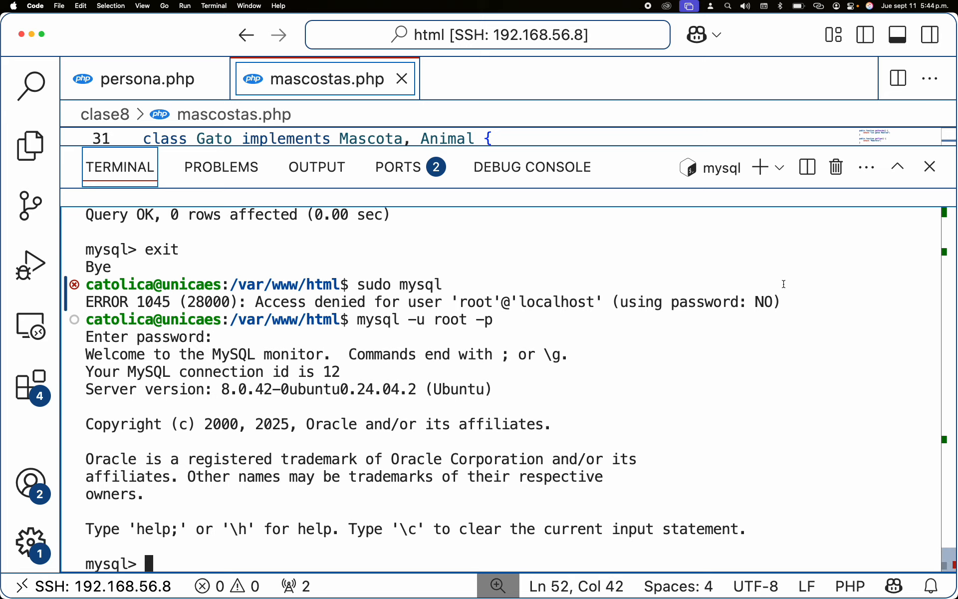
Step: Exit the MySQL monitor and clear the terminal
type("exit")
key("Return")
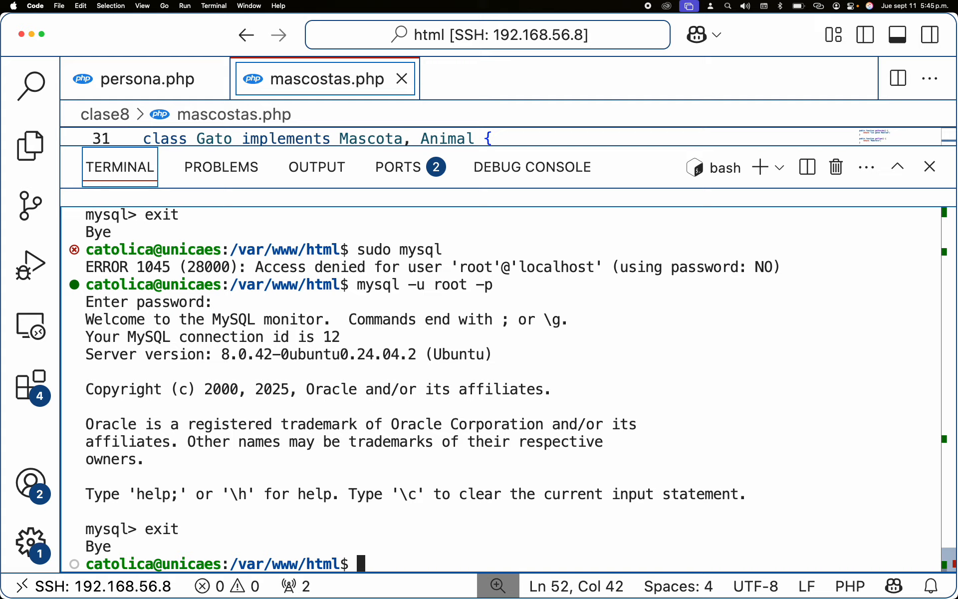
key("ctrl+l")
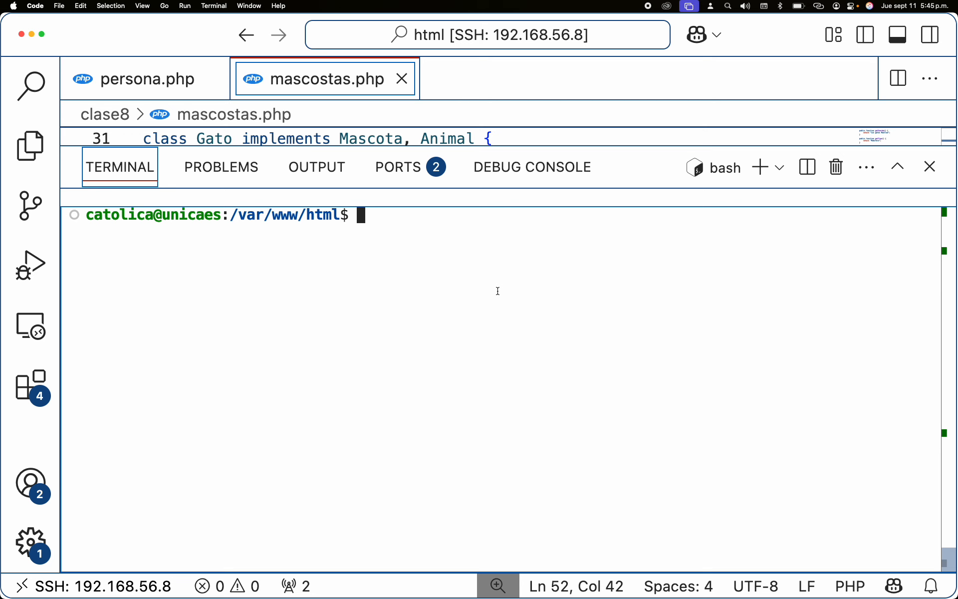
Step: Switch to the browser, search Google for dbeaver in a new tab, and open the DBeaver Community site
key("super+Tab")
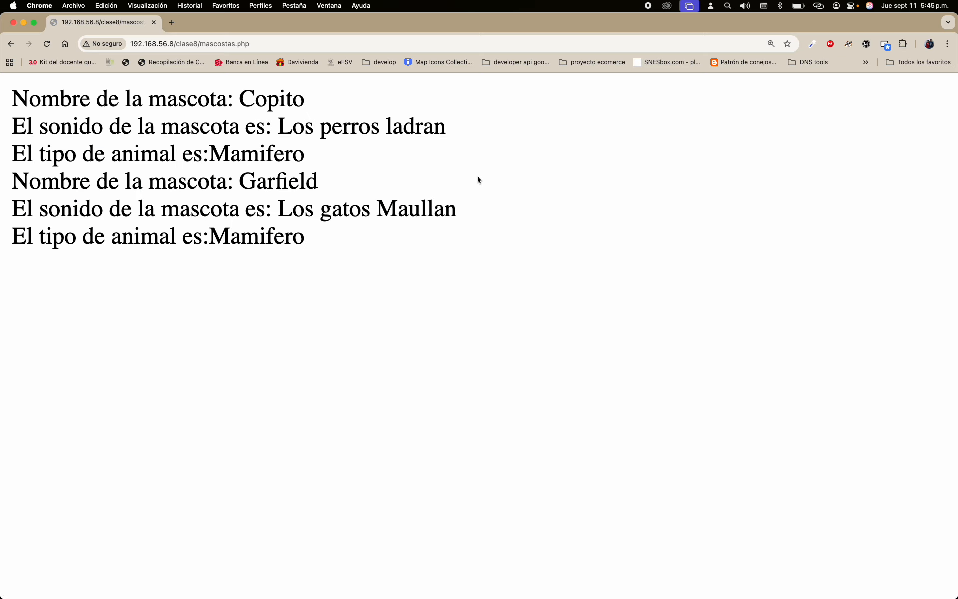
left_click(172, 22)
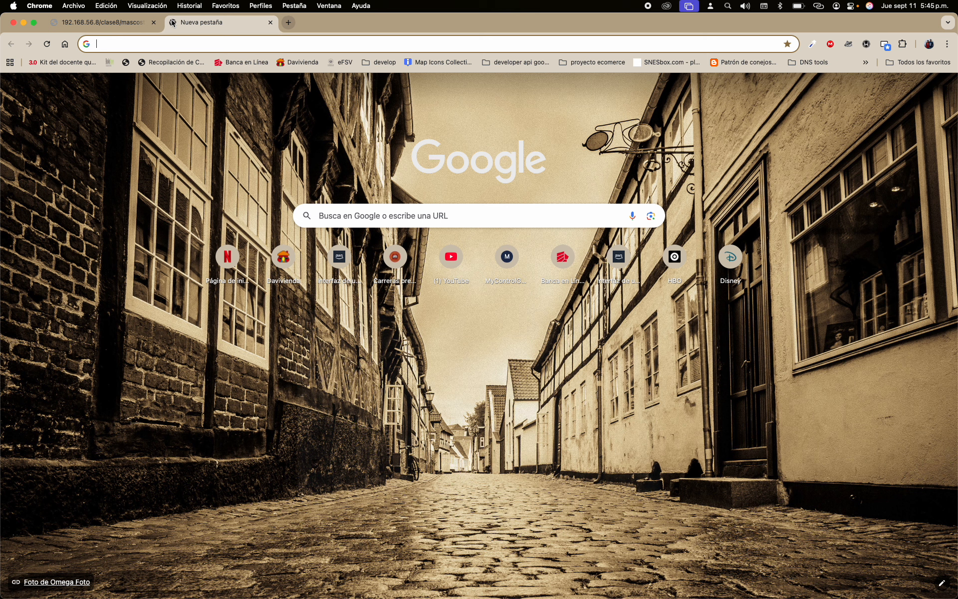
left_click(204, 45)
type("d")
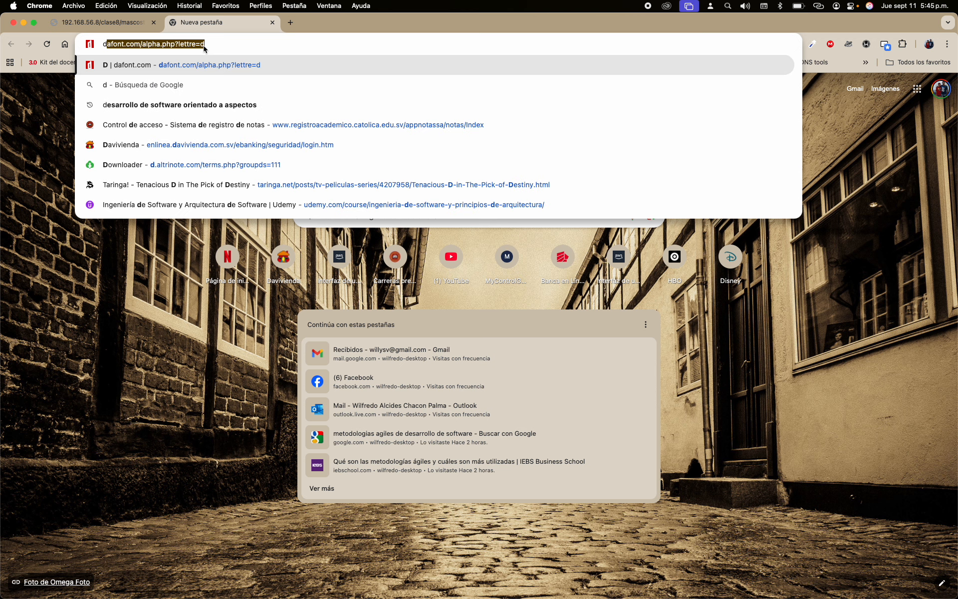
type("beaver")
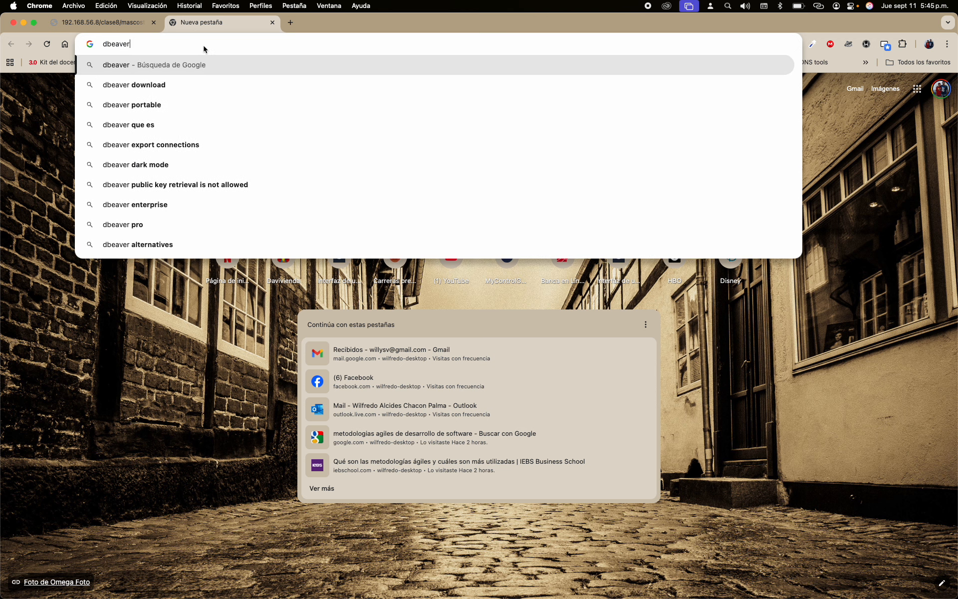
key("Return")
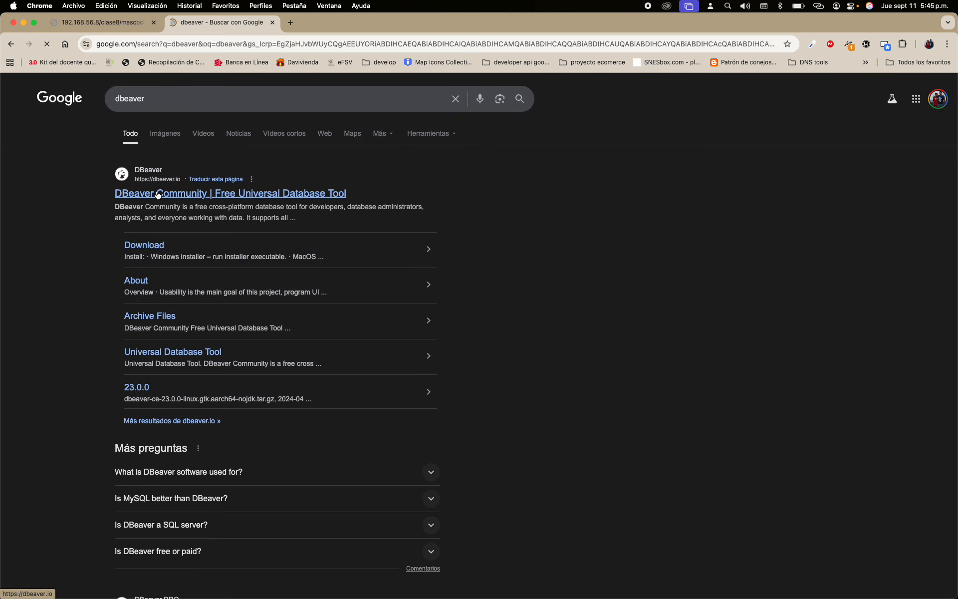
left_click(158, 195)
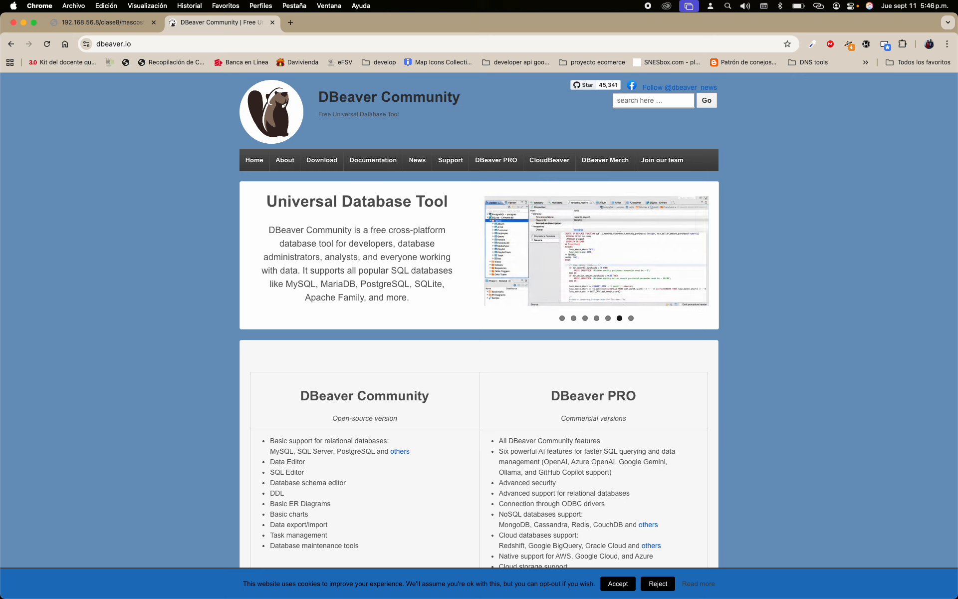
Step: Return to the editor's terminal and run sudo apt update
key("super+Tab")
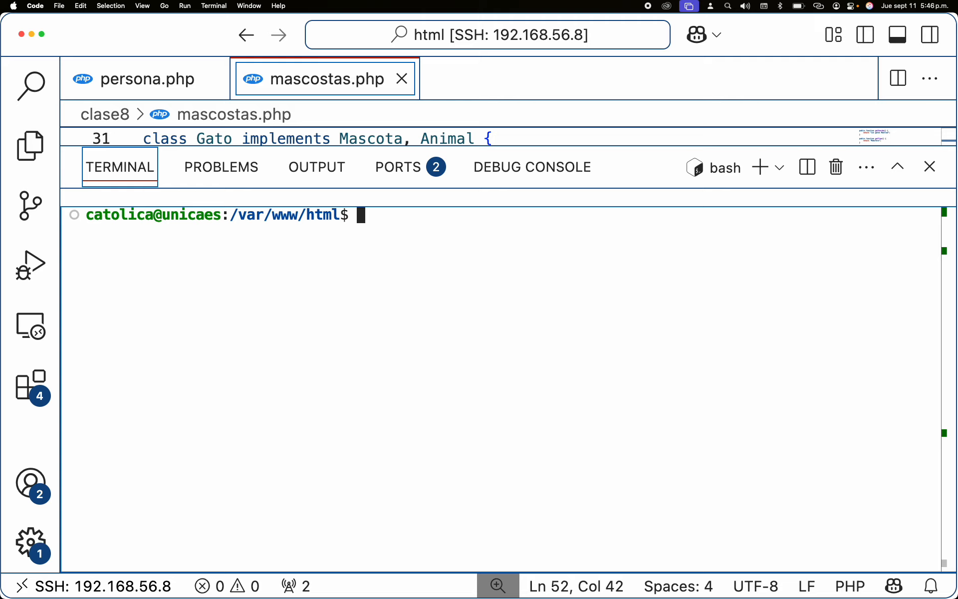
type("sudo ")
type("apg")
key("BackSpace")
key("BackSpace")
type("t update")
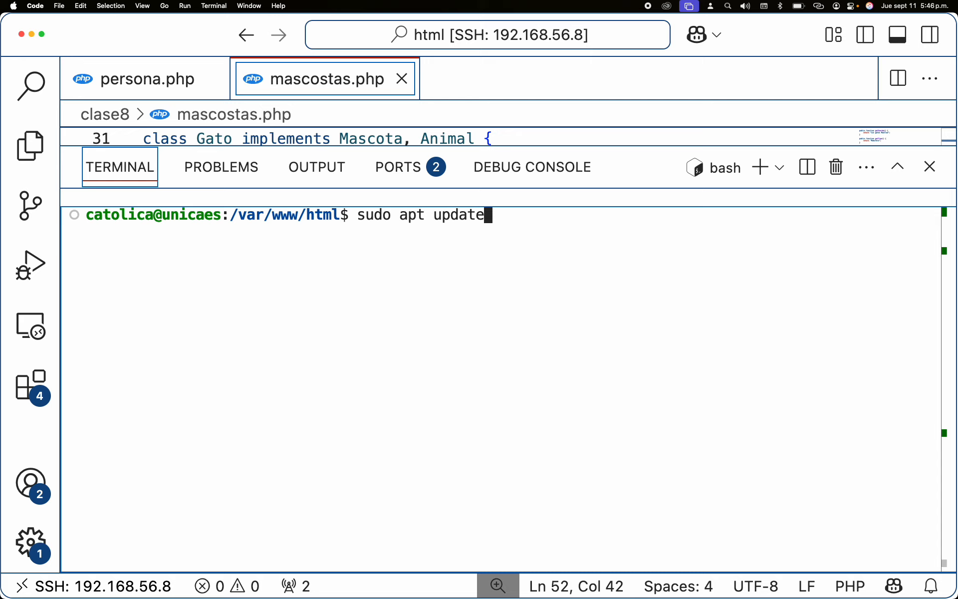
key("Return")
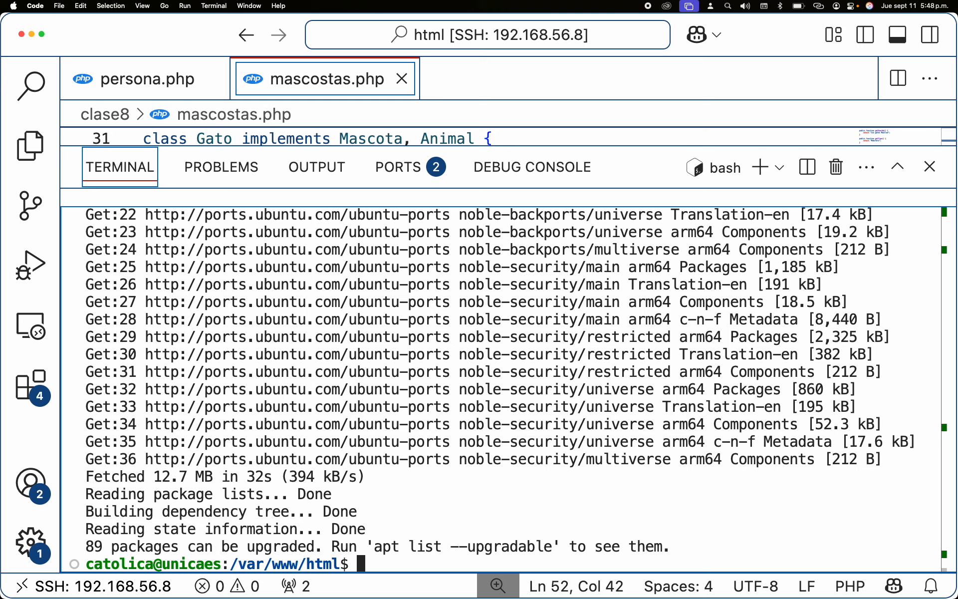
Step: Run sudo apt upgrade and confirm the upgrade with y
key("Up")
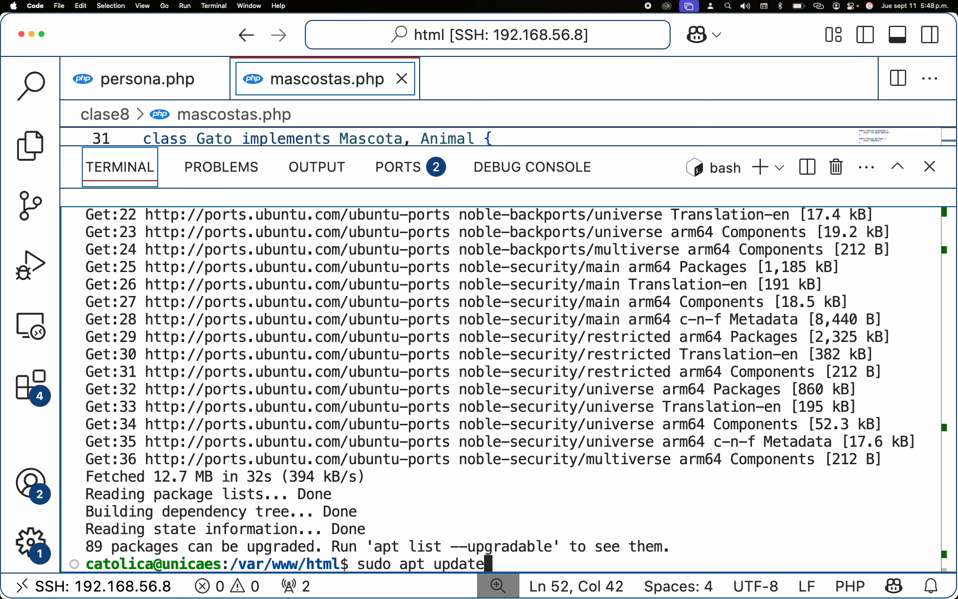
key("BackSpace")
key("BackSpace")
key("BackSpace")
key("BackSpace")
type("grade")
key("ctrl+l")
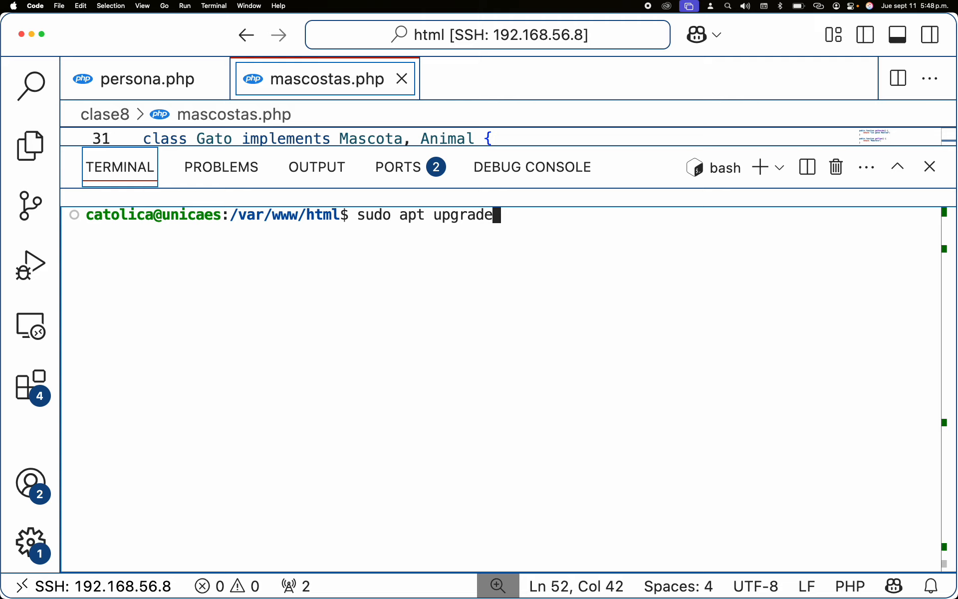
key("Return")
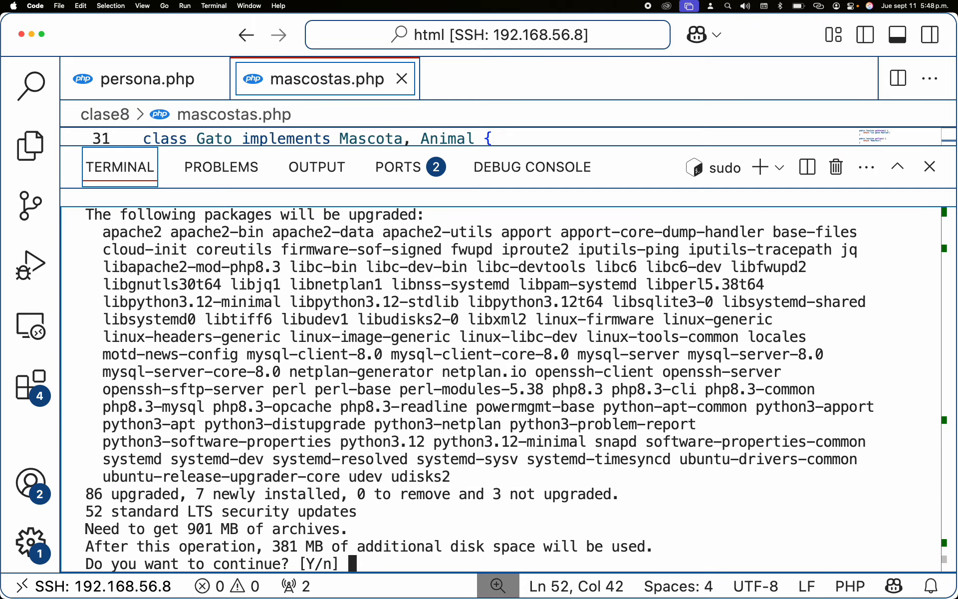
type("y")
key("Return")
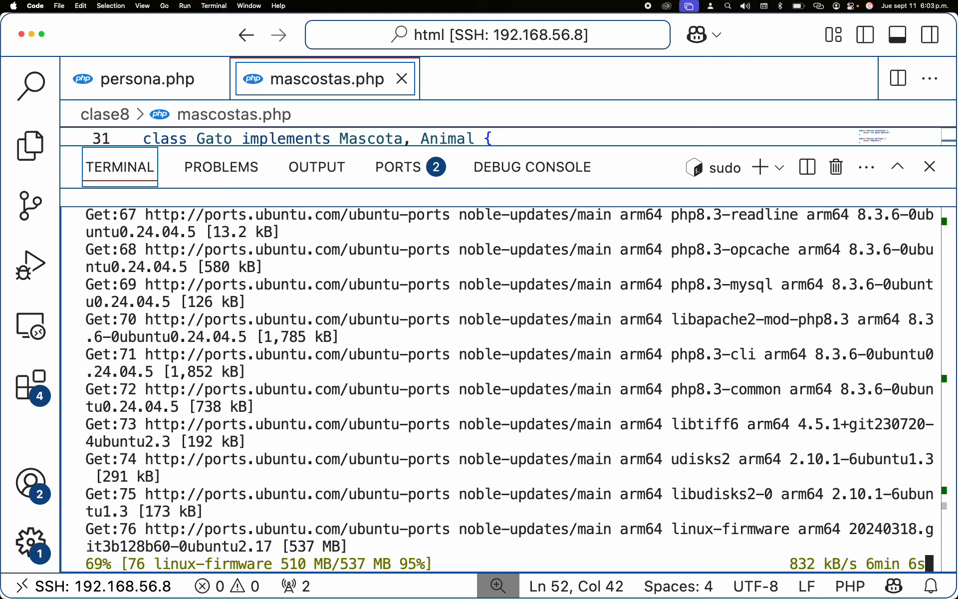
Step: Open a new terminal and start the command sudo apt install phpmyadmin
left_click(760, 167)
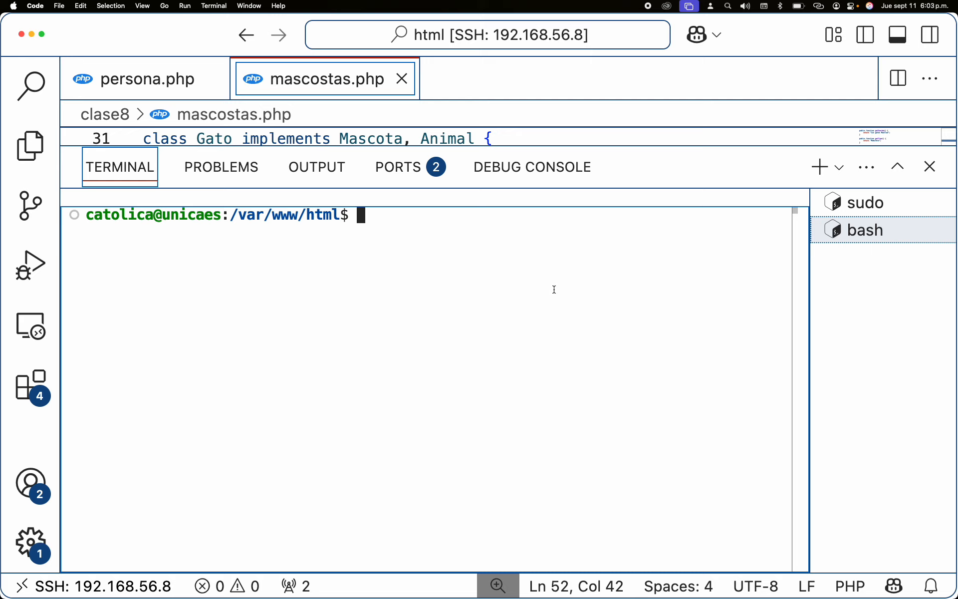
type("sudo apg")
key("BackSpace")
key("BackSpace")
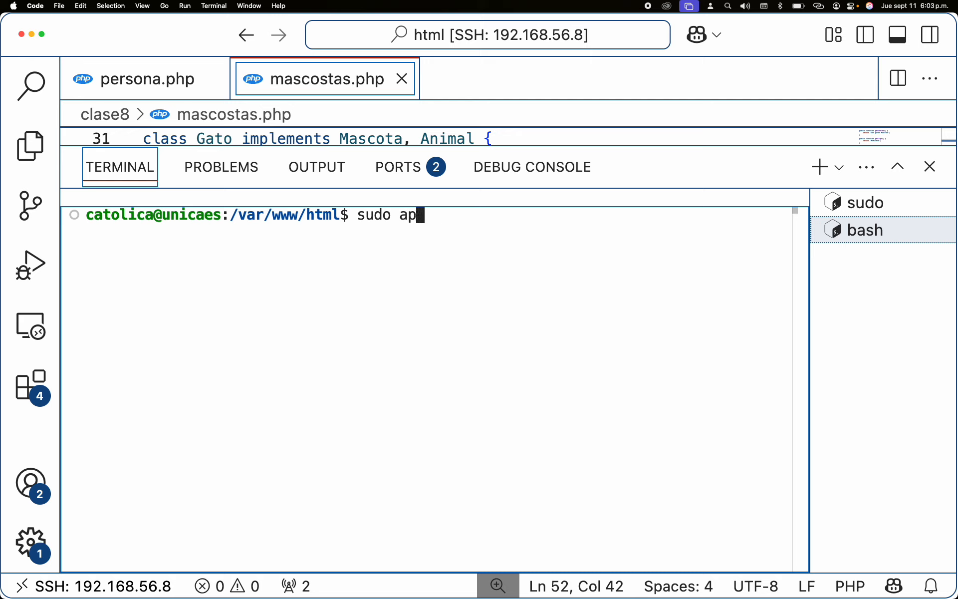
type("t instal")
key("BackSpace")
type("l phpmyadmin")
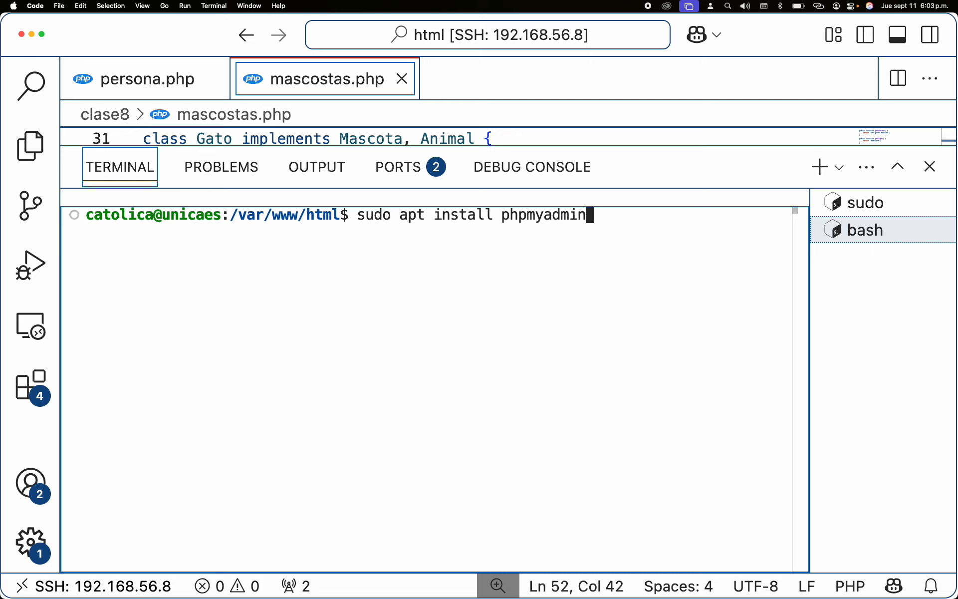
type(" php-mbstring")
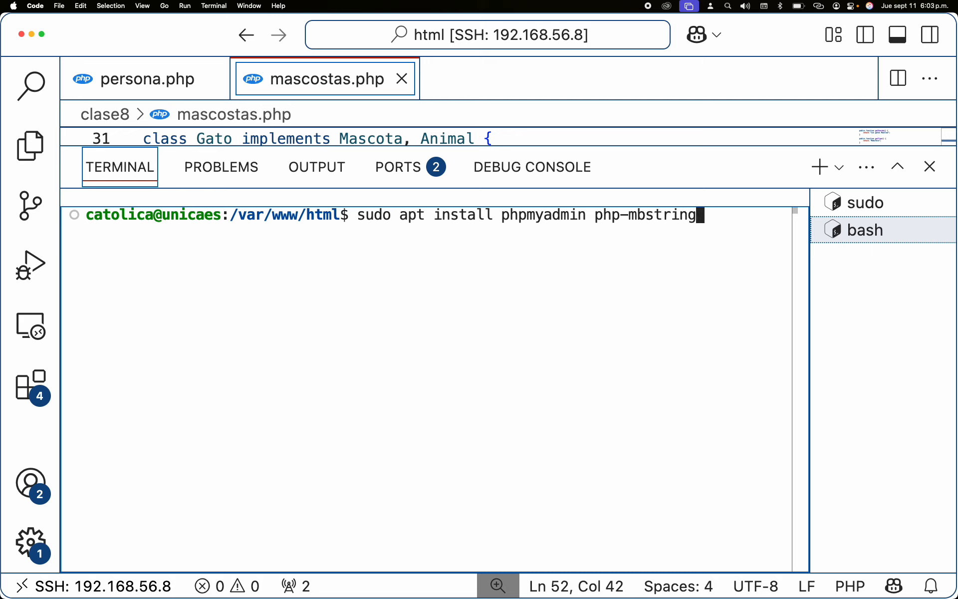
type(" php-zip")
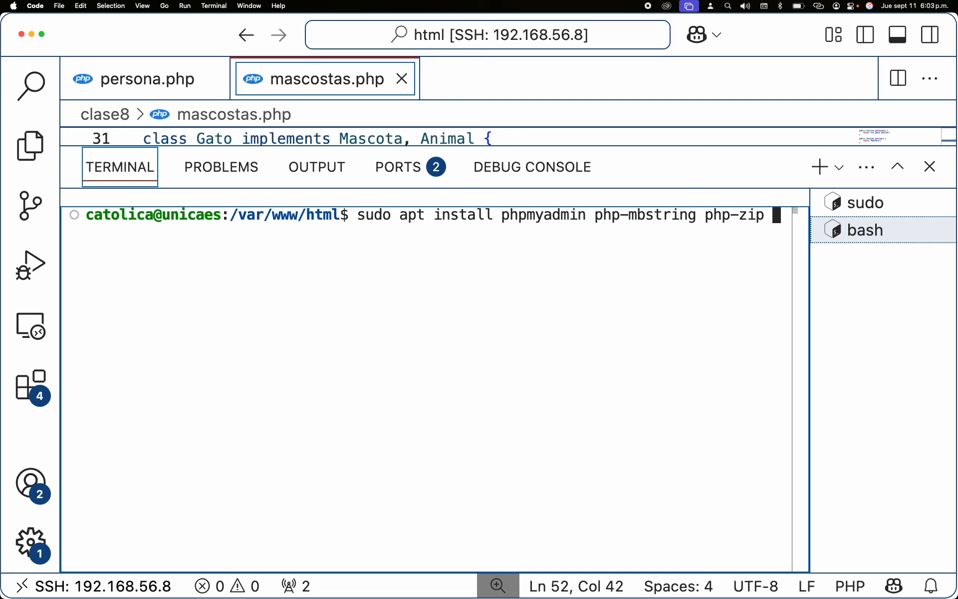
type(" ph")
Step: Append the packages php-mbstring php-zip phh-gd php-json php-curl to the install command without running it
type("hp")
type("-ge")
key("BackSpace")
type("d php")
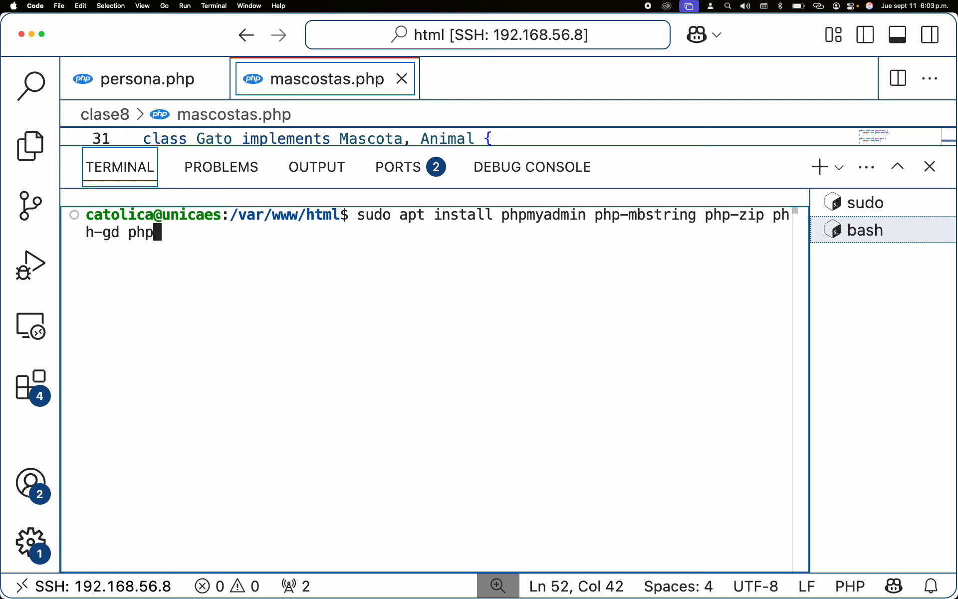
type("-jsono")
key("BackSpace")
type("n pjhp")
key("BackSpace")
key("BackSpace")
key("BackSpace")
type("hp-curl;")
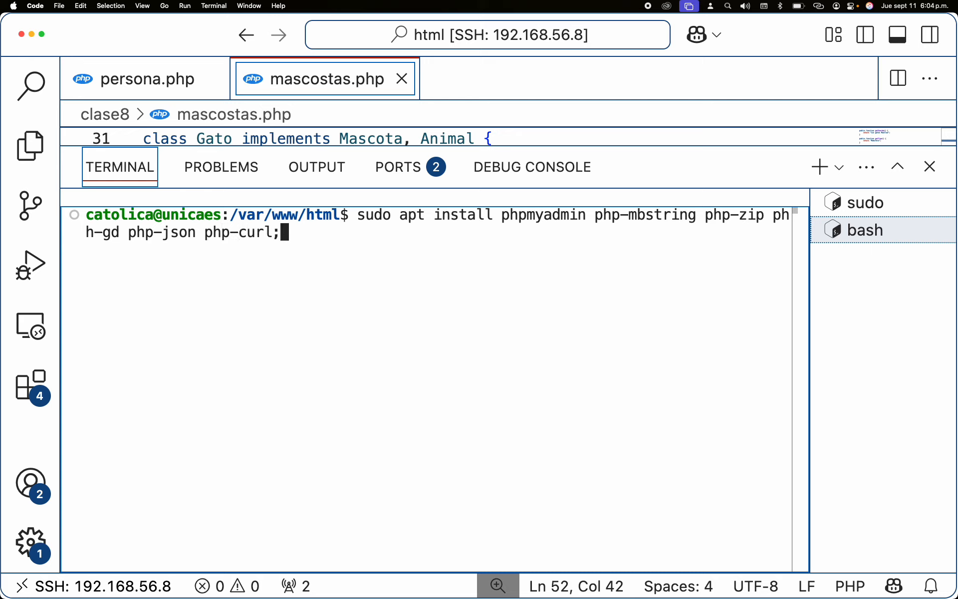
key("BackSpace")
Step: Switch back and forth between the sudo and bash terminals to check the upgrade's progress
left_click_drag(809, 414, 853, 417)
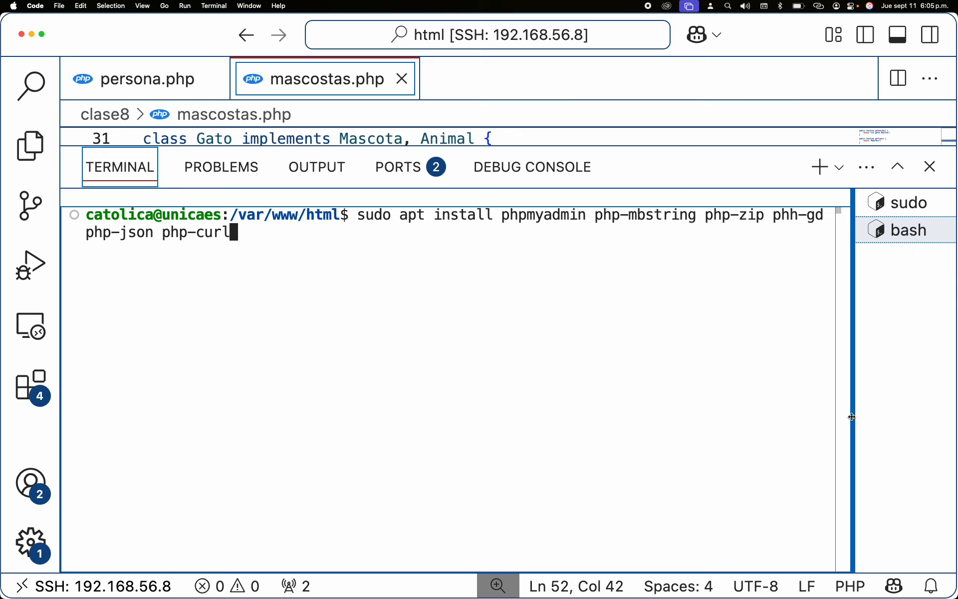
left_click(903, 212)
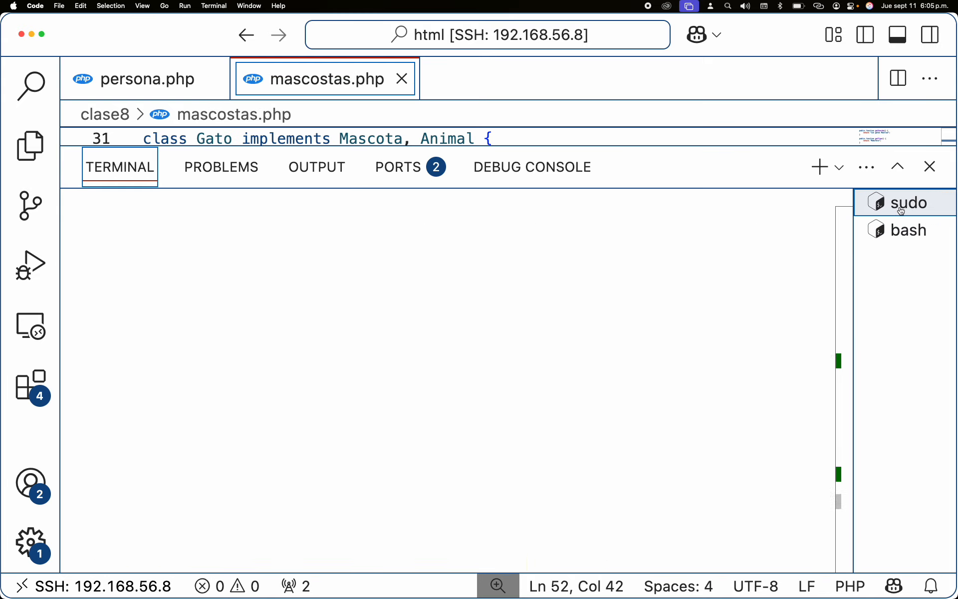
left_click(914, 234)
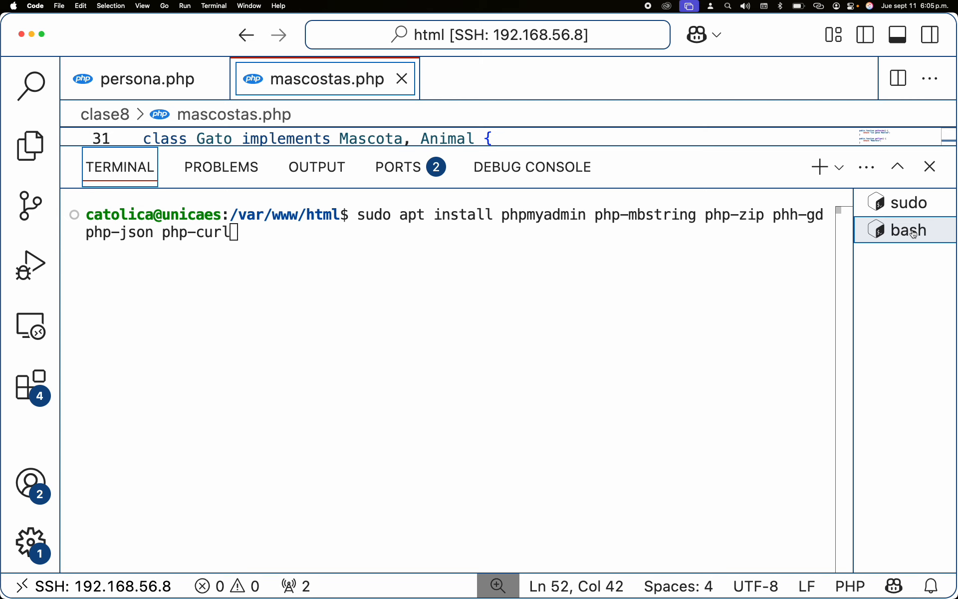
left_click(917, 204)
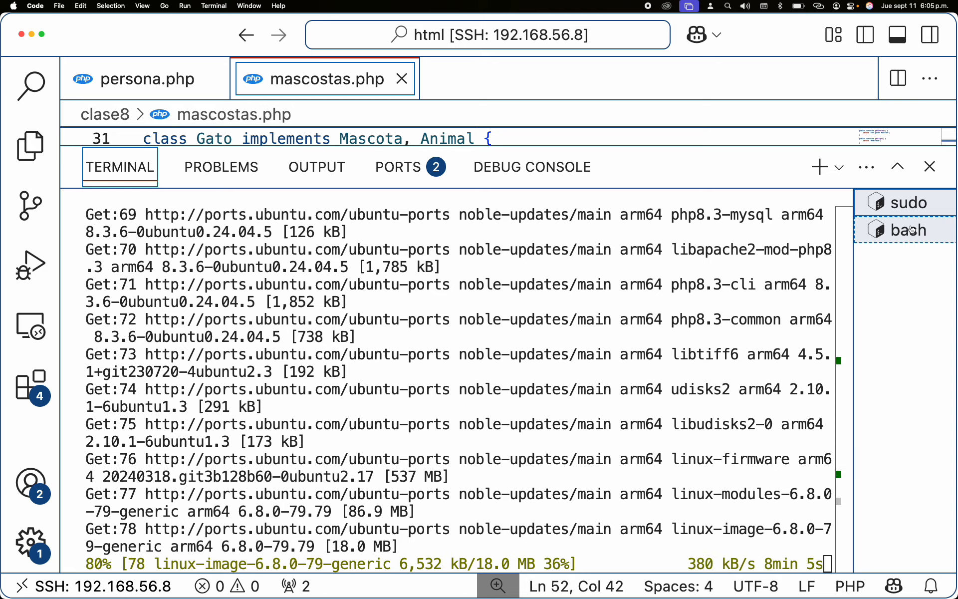
left_click(913, 229)
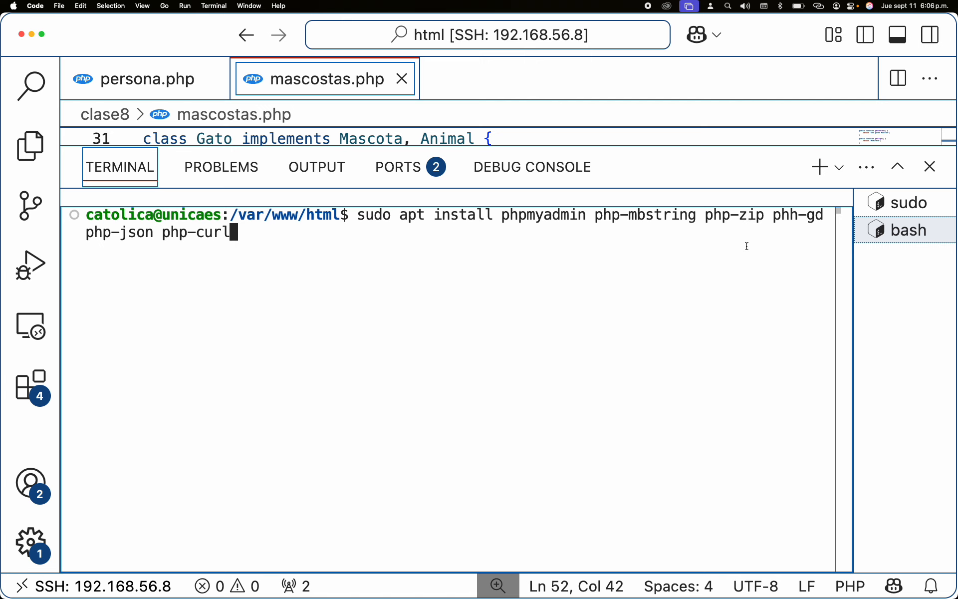
left_click(901, 214)
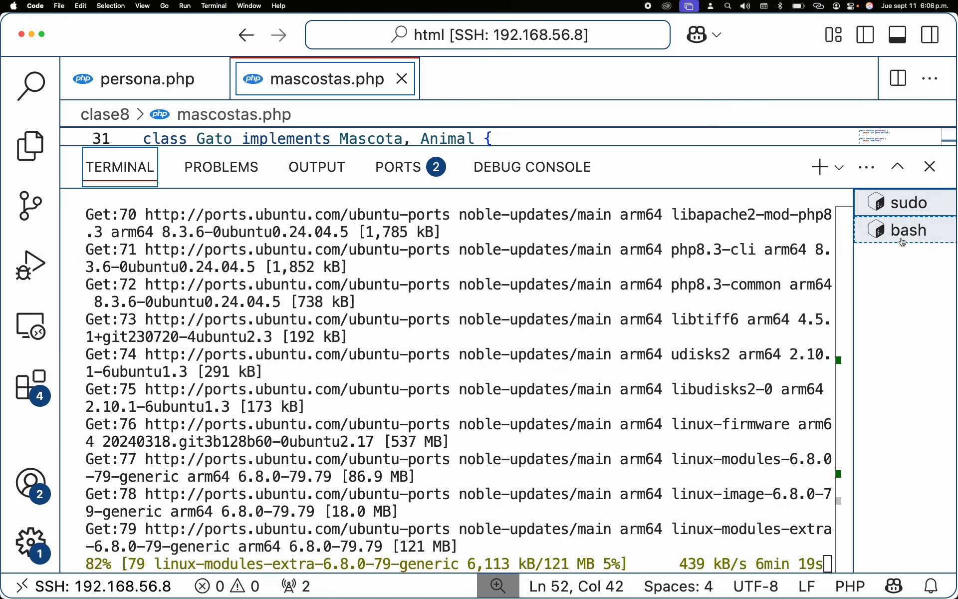
left_click(902, 235)
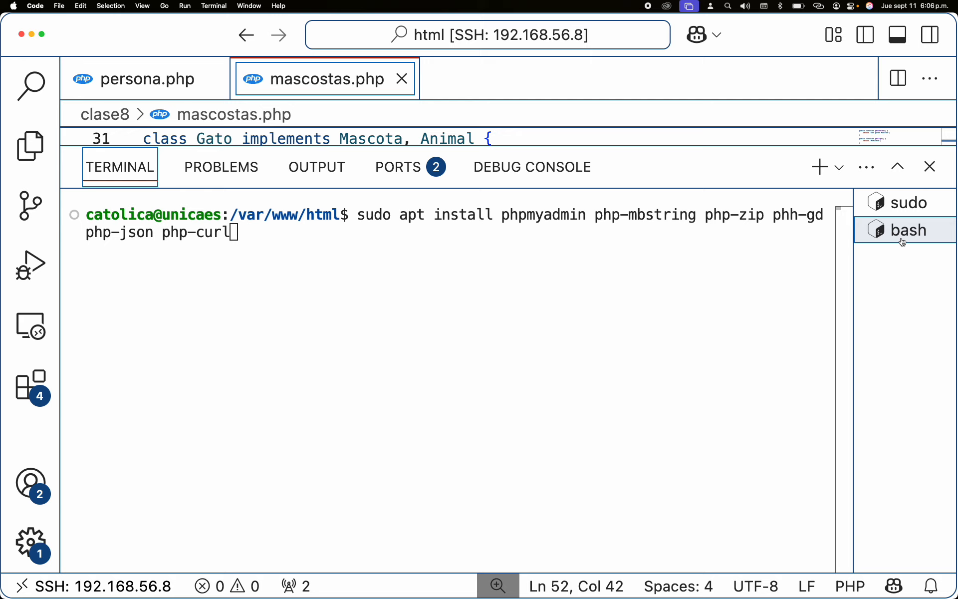
left_click(924, 205)
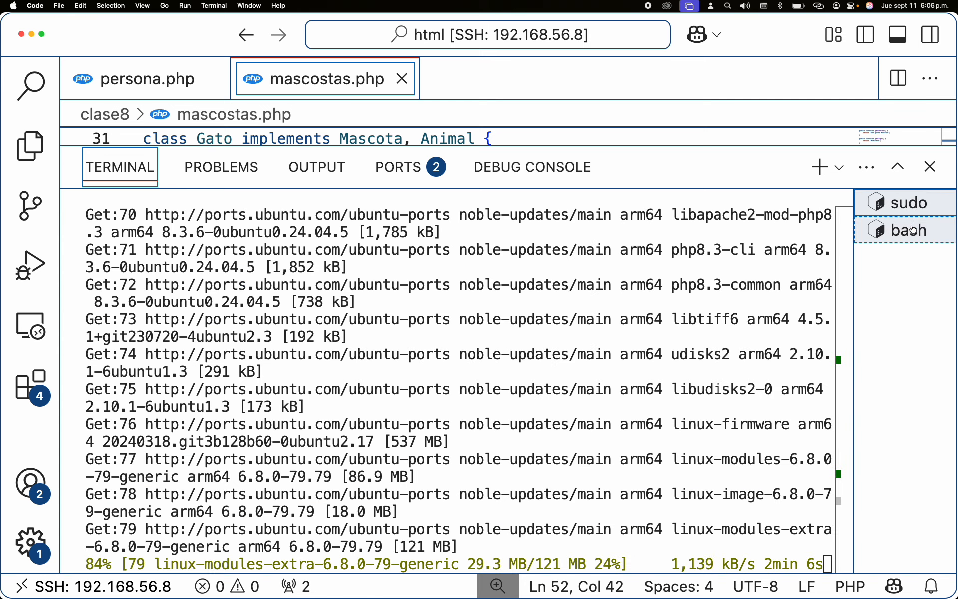
left_click(914, 230)
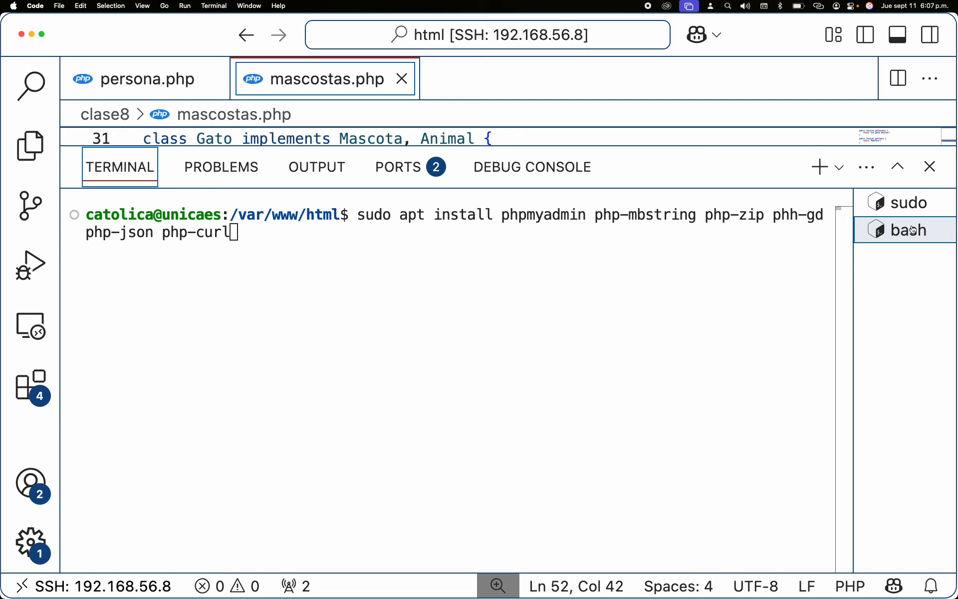
left_click(917, 214)
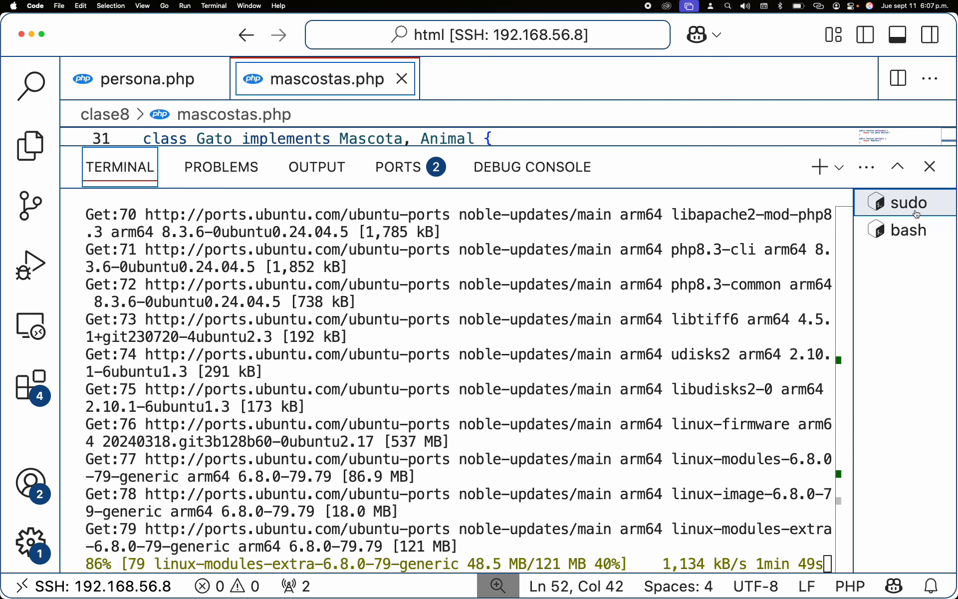
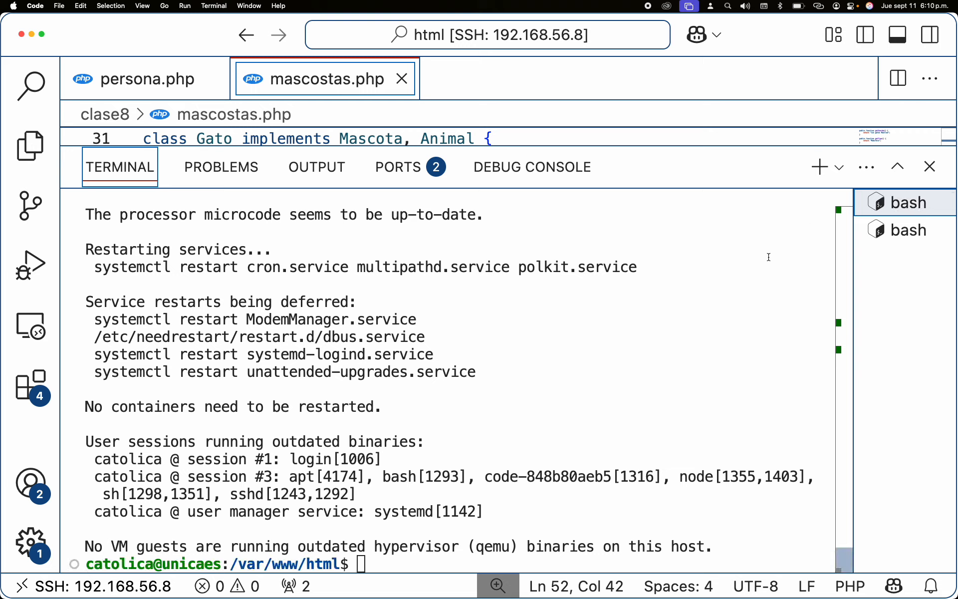
Step: Switch to the install terminal, correct phh-gd to php-gd in the command, and run the phpmyadmin install
left_click(622, 330)
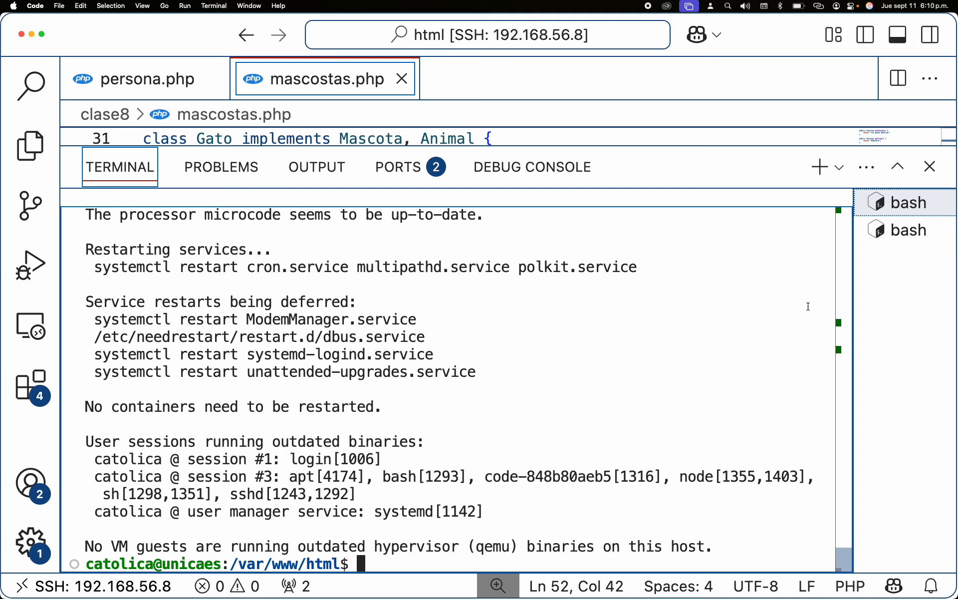
left_click(906, 238)
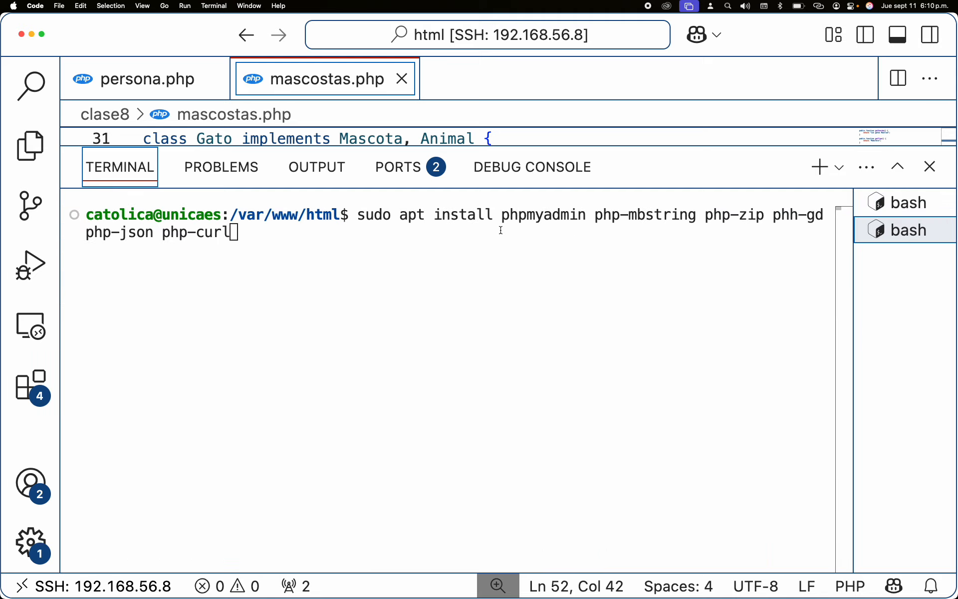
left_click(464, 237)
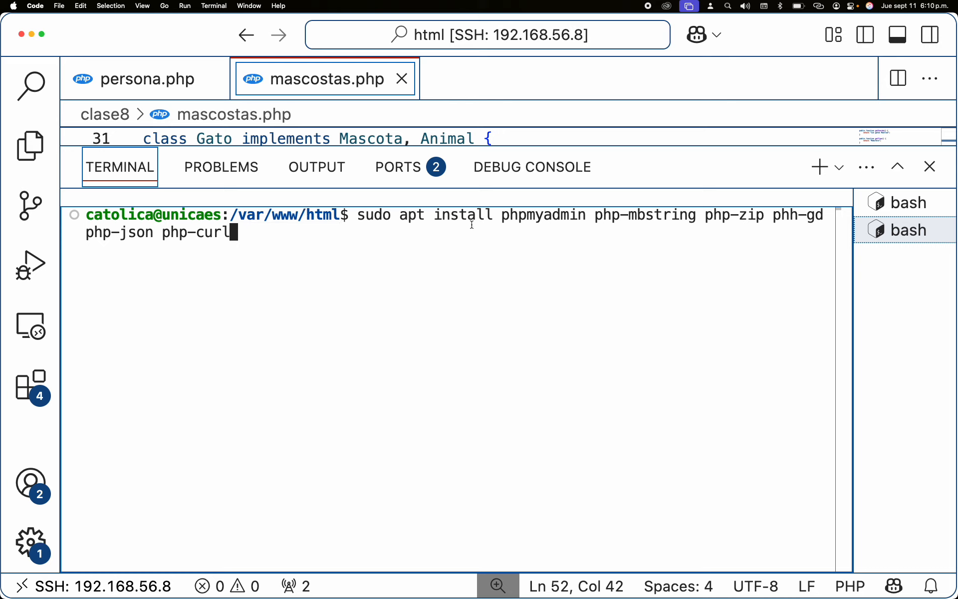
key("Left")
key("Left")
key("Left")
key("Left")
key("Left")
key("Left")
key("Left")
key("Left")
key("Left")
key("Left")
key("Left")
key("Left")
key("Left")
key("Left")
key("Left")
key("Left")
key("Left")
key("Left")
key("Left")
key("Left")
key("Left")
key("Left")
key("BackSpace")
type("p")
key("Right")
key("Right")
key("Right")
key("Right")
key("Right")
key("Right")
key("Right")
key("Right")
key("Right")
key("Right")
key("Right")
key("Right")
key("Right")
key("Right")
key("Right")
key("Right")
key("Right")
key("Right")
key("Right")
key("Right")
key("Right")
key("Return")
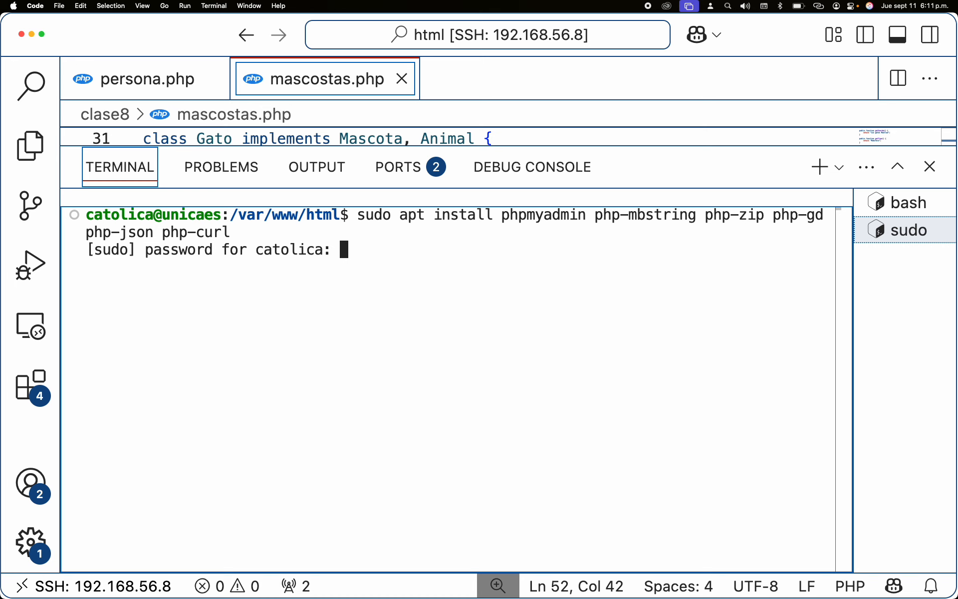
Step: Enter the sudo password and confirm the package installation with y
key("Return")
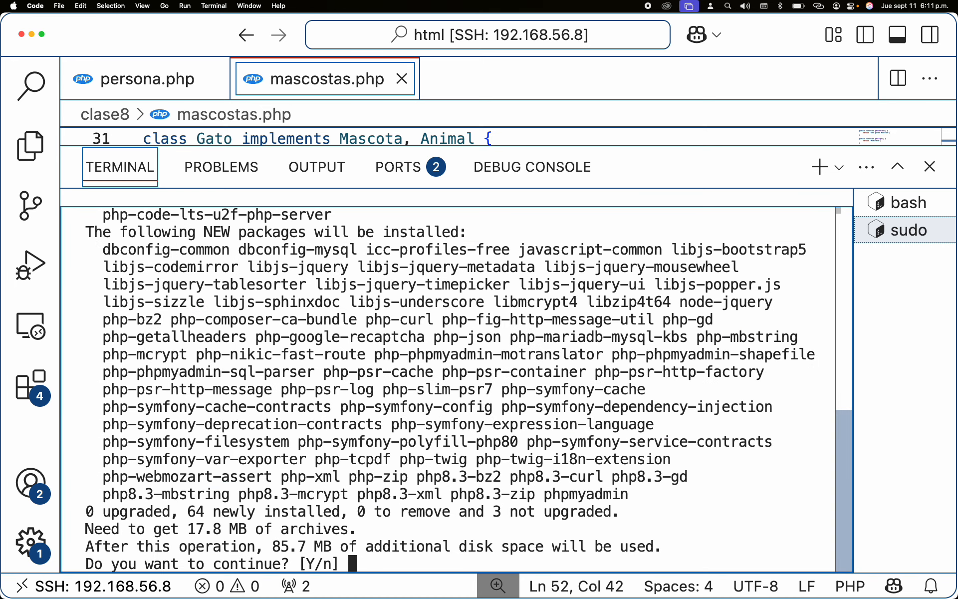
type("y")
key("Return")
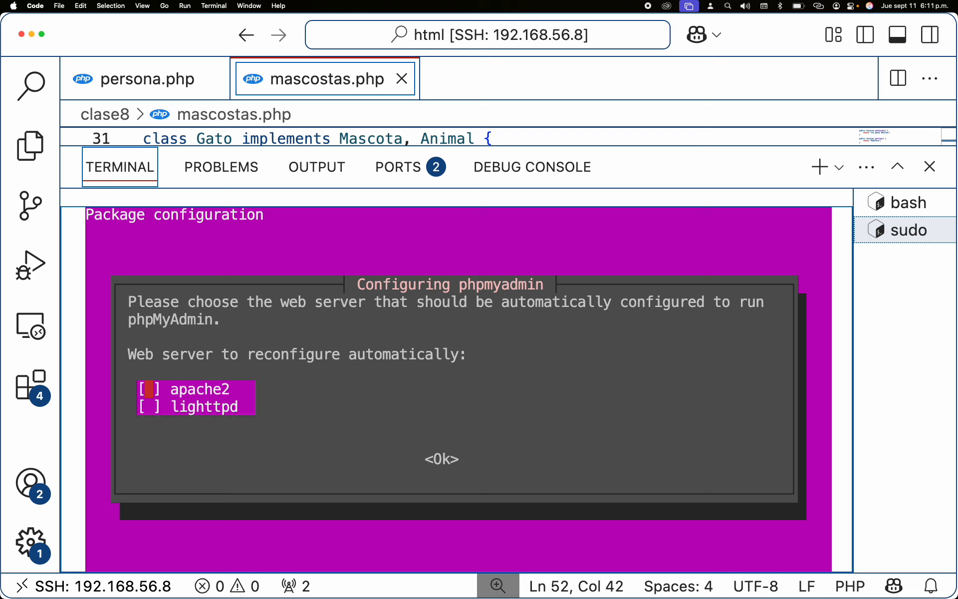
Step: Select apache2 as the web server to configure automatically for phpMyAdmin and confirm
key("space")
key("Tab")
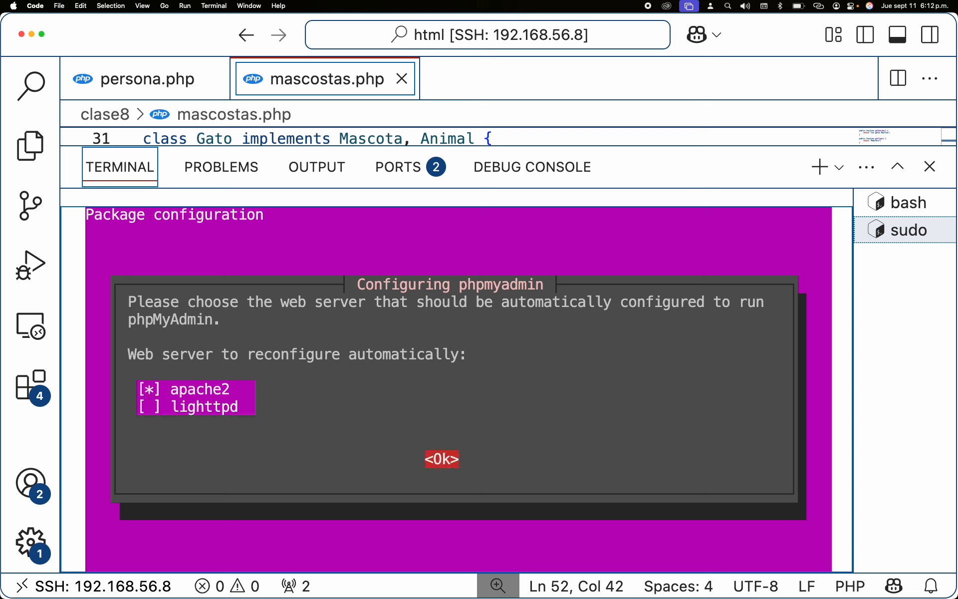
key("Tab")
key("Tab")
key("Tab")
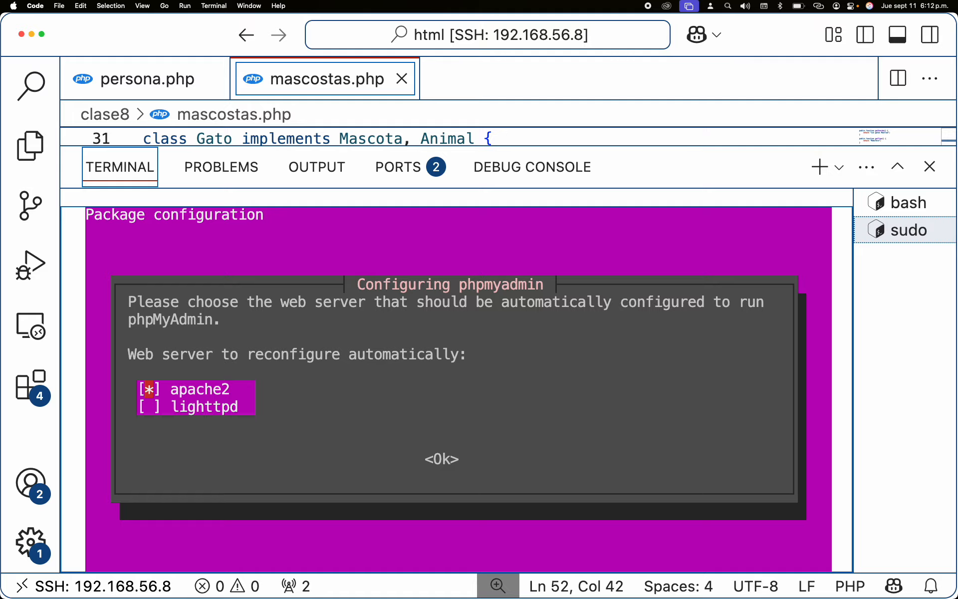
key("Tab")
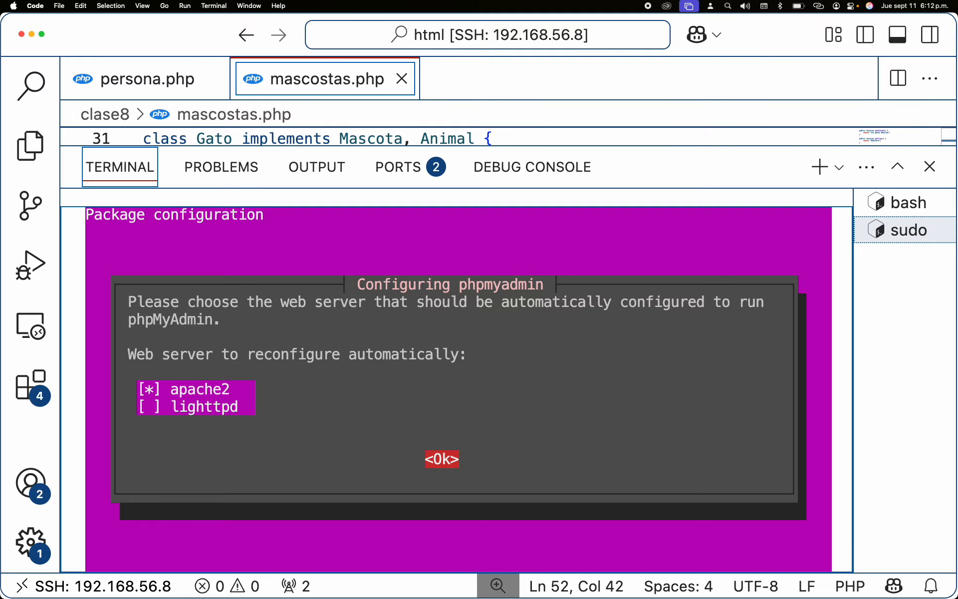
key("Return")
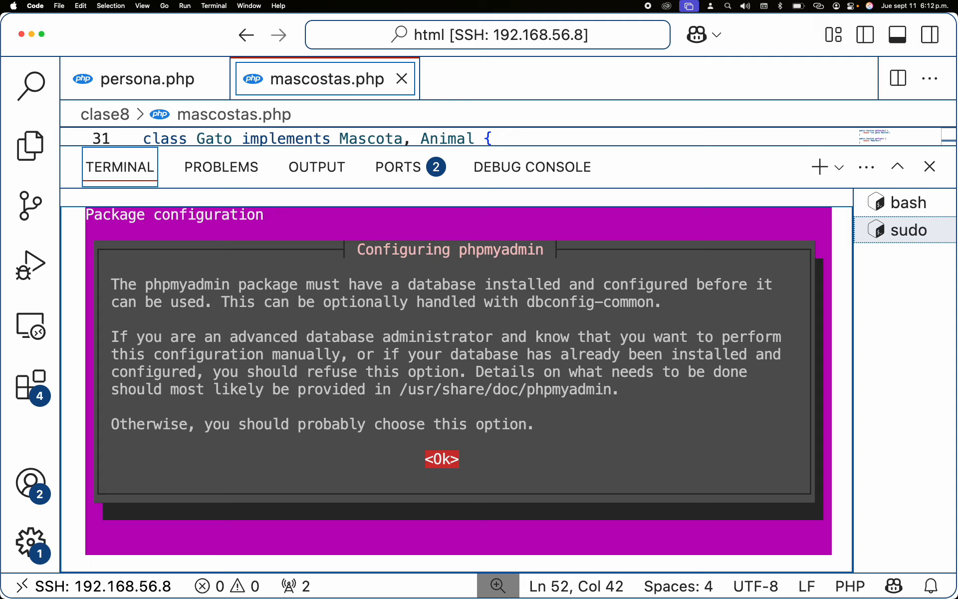
Step: Acknowledge the database notice and choose No to configuring the phpmyadmin database with dbconfig-common
key("Return")
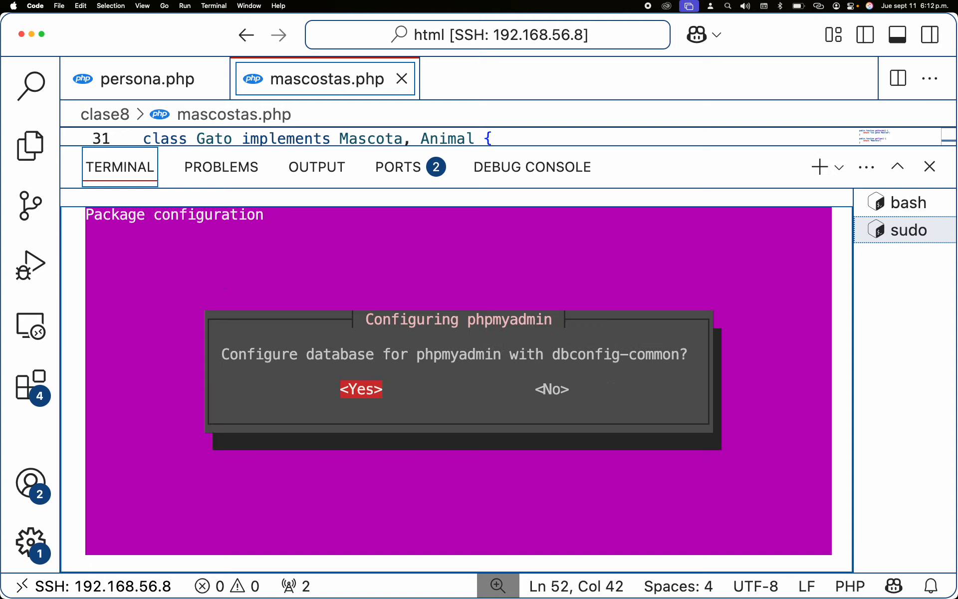
key("Right")
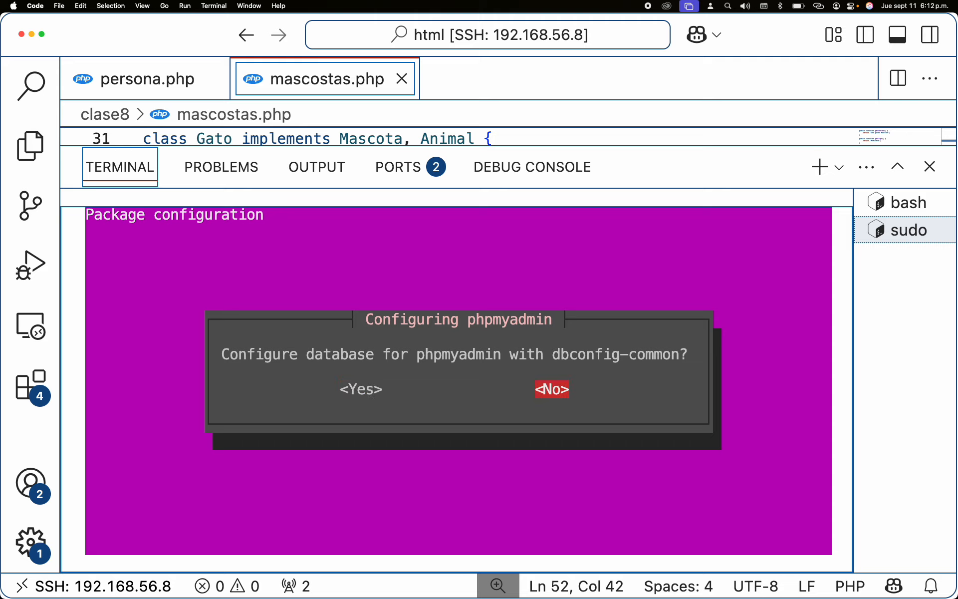
key("Return")
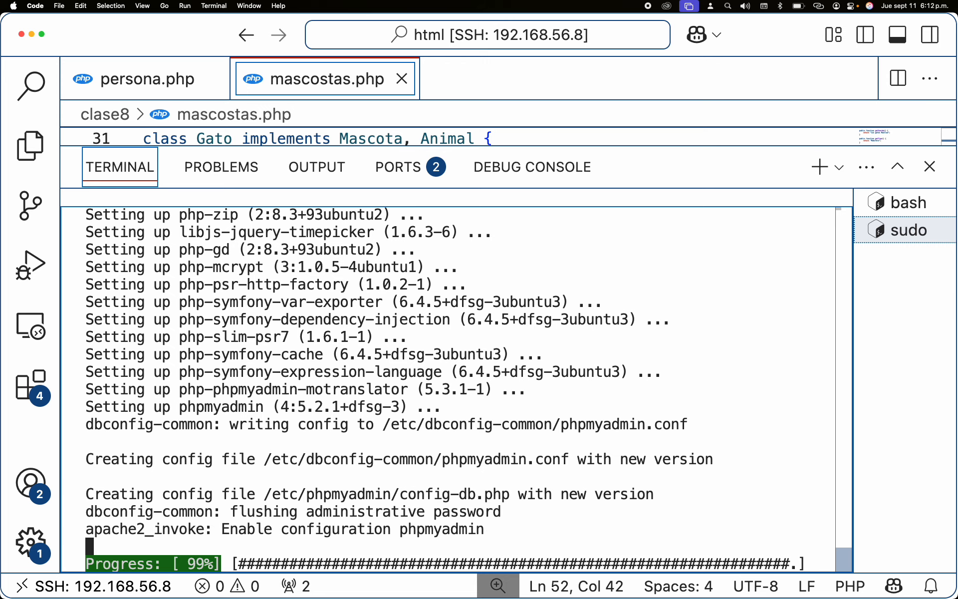